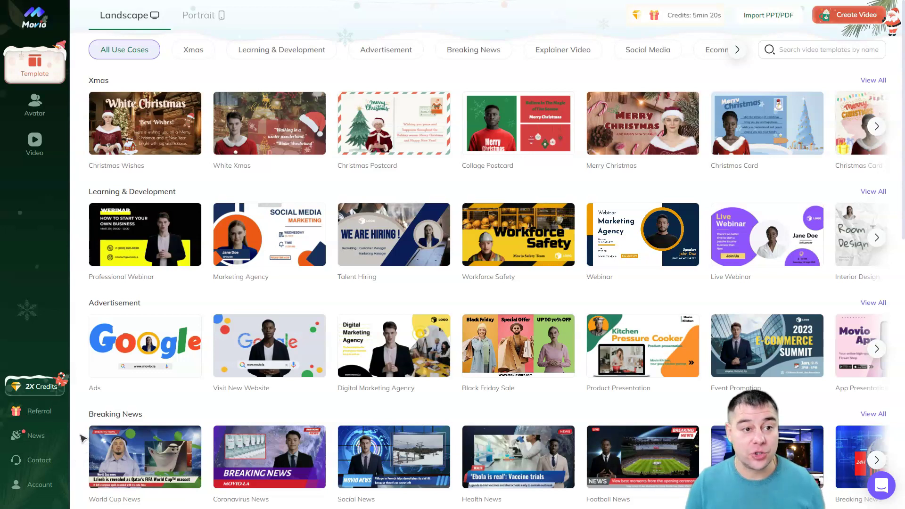
- Open the Avatar gallery to browse the public real-human presenters
left_click(35, 111)
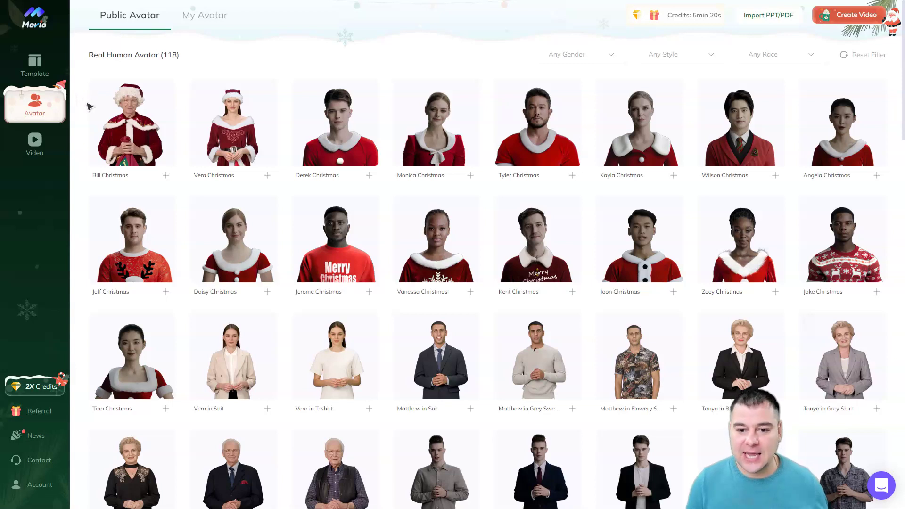
scroll(353, 227, "down", 5)
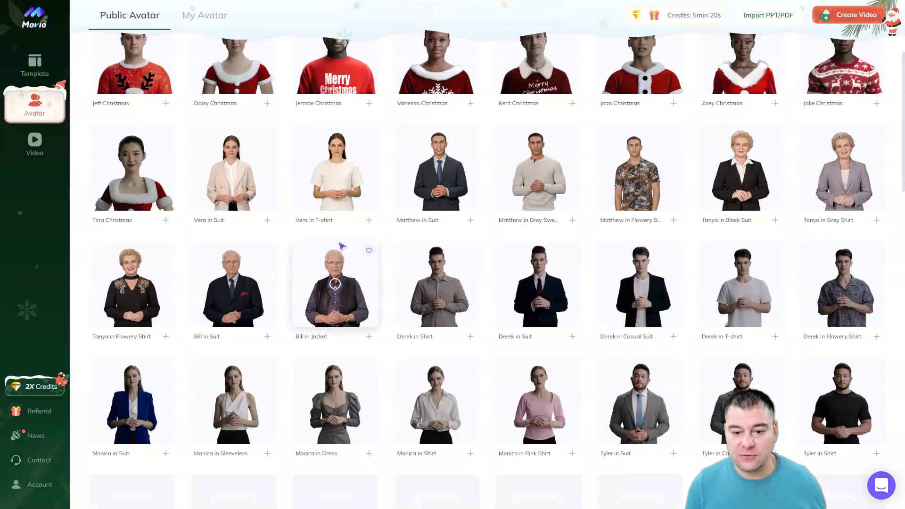
scroll(338, 242, "down", 2)
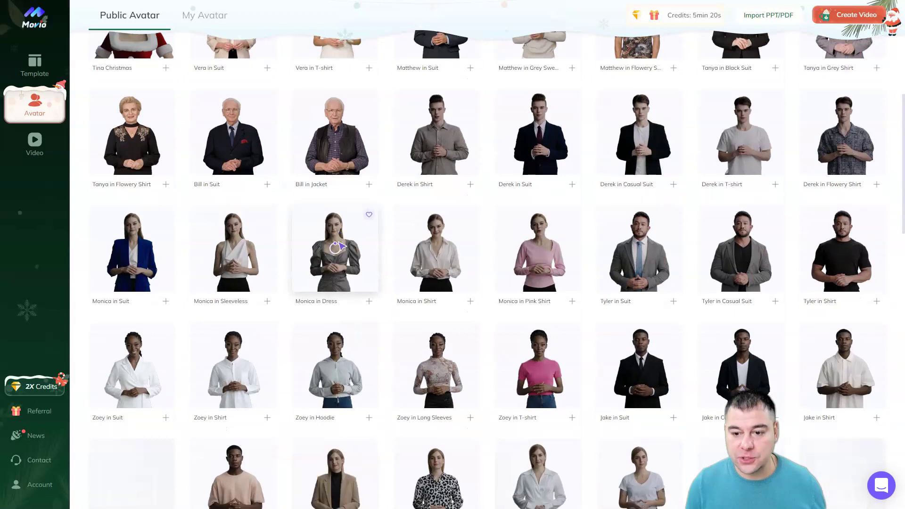
scroll(340, 245, "down", 3)
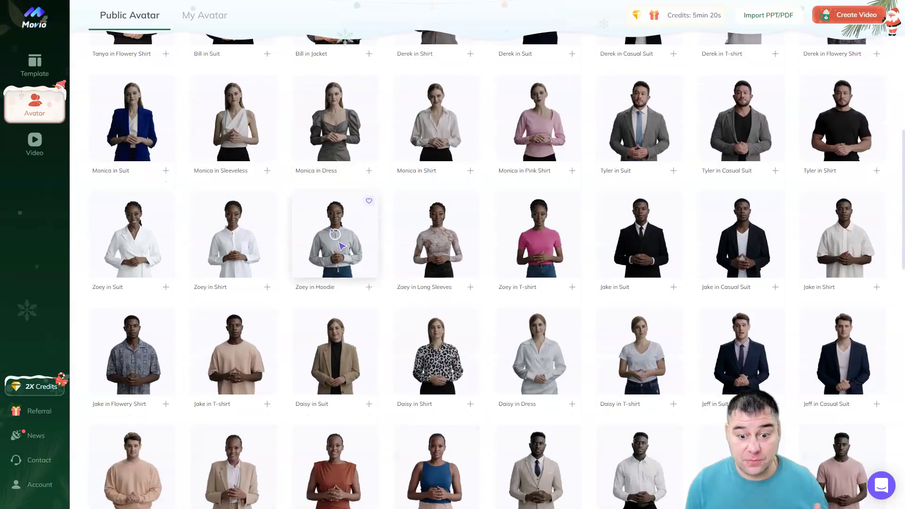
scroll(340, 244, "down", 2)
scroll(339, 244, "down", 1)
scroll(339, 243, "down", 2)
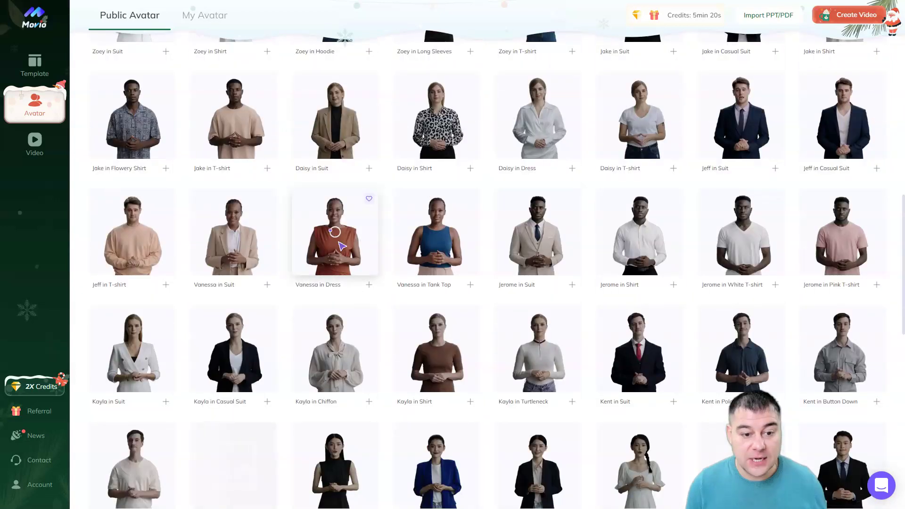
scroll(340, 244, "up", 3)
scroll(339, 244, "up", 2)
scroll(339, 245, "up", 3)
scroll(340, 245, "up", 2)
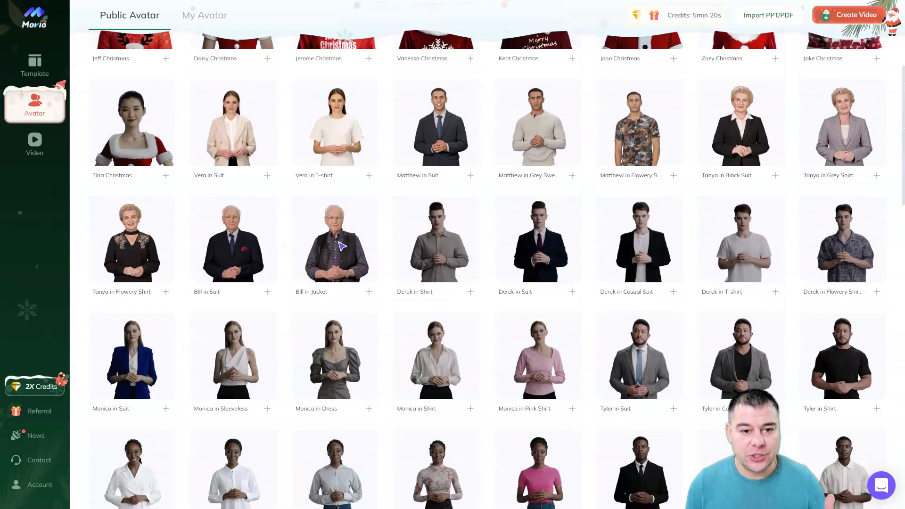
scroll(340, 245, "up", 3)
scroll(340, 245, "up", 1)
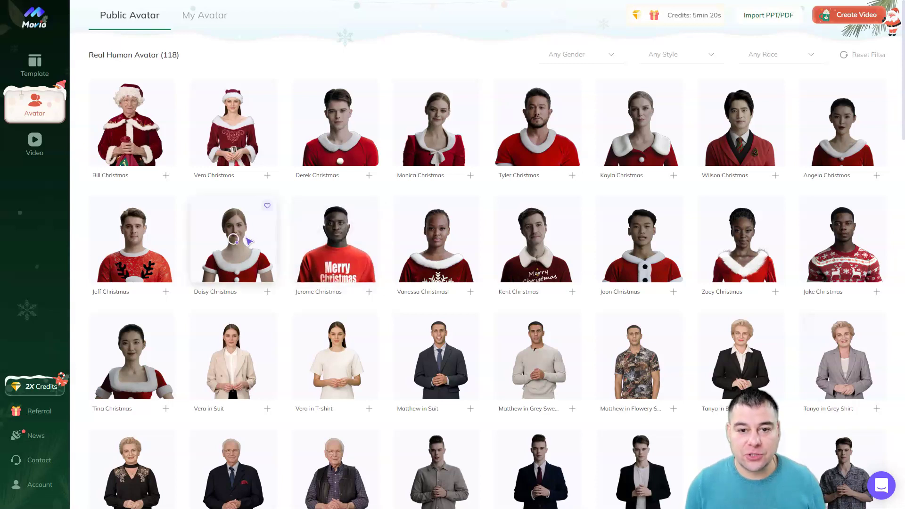
- Create a portrait-format video from your green-background TalkingPhoto in My Avatar
left_click(206, 23)
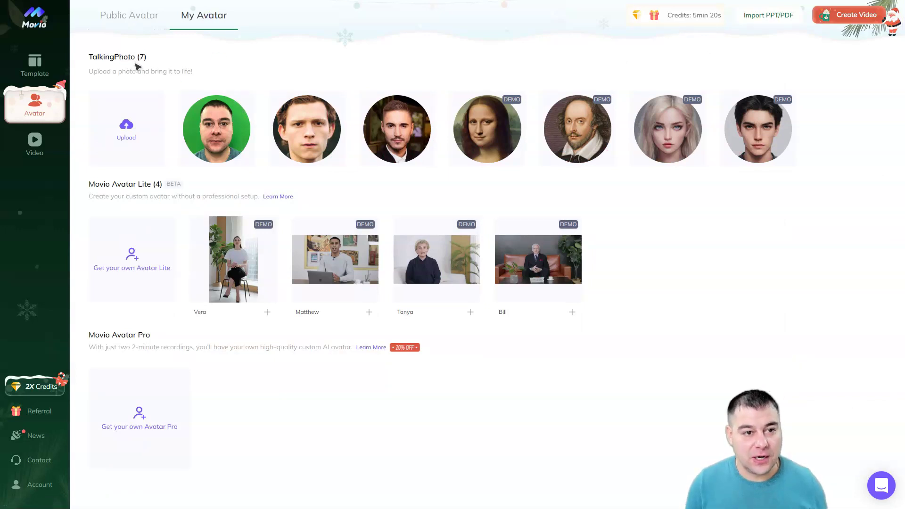
mouse_move(216, 129)
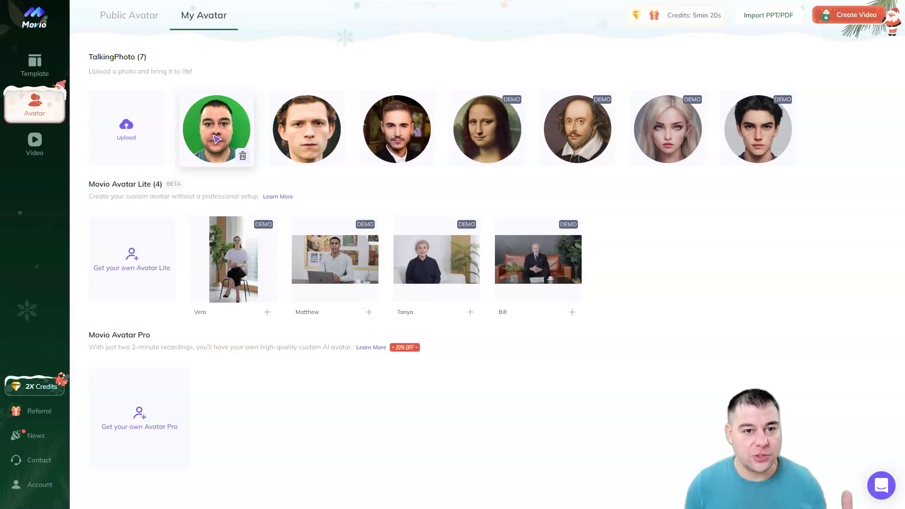
left_click(216, 138)
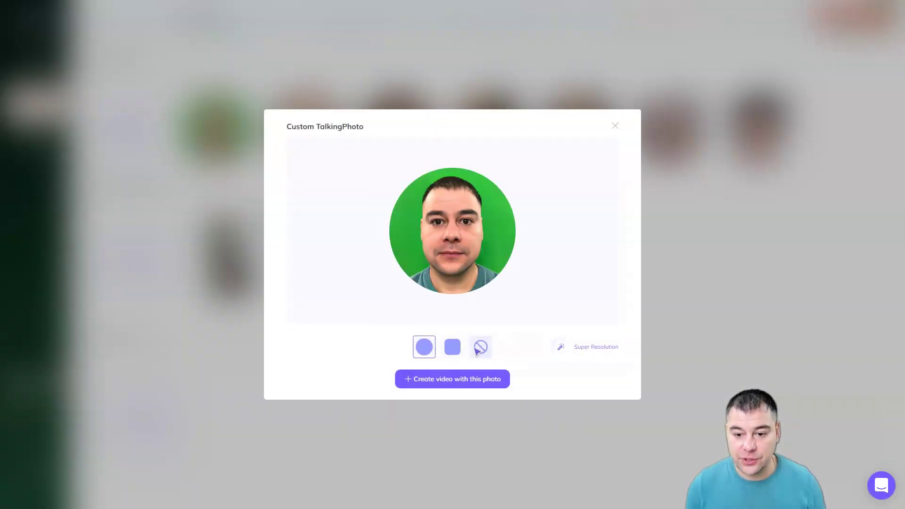
left_click(452, 378)
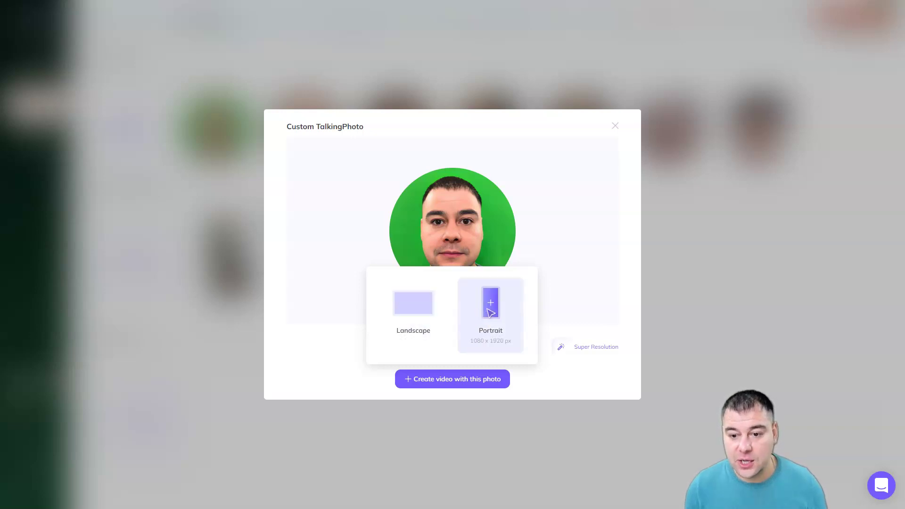
left_click(490, 304)
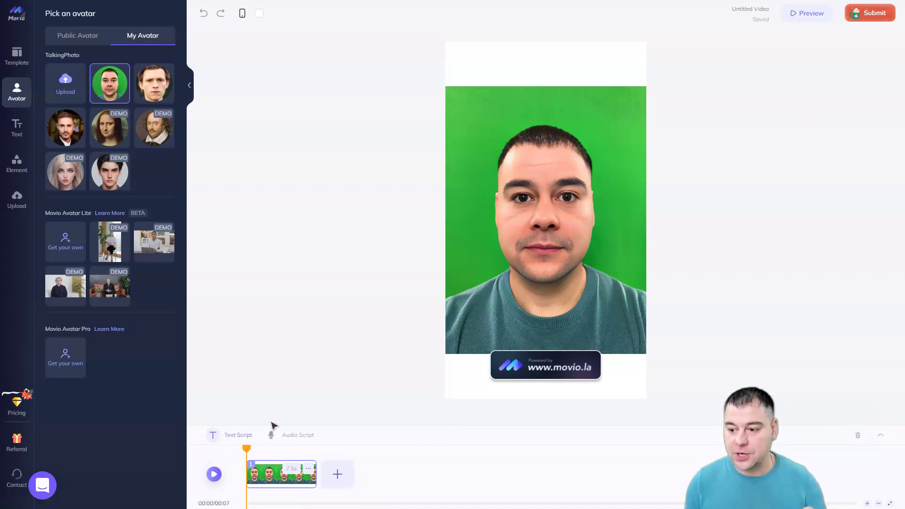
- Record an 11-second voice clip and confirm it as the audio script
left_click(297, 436)
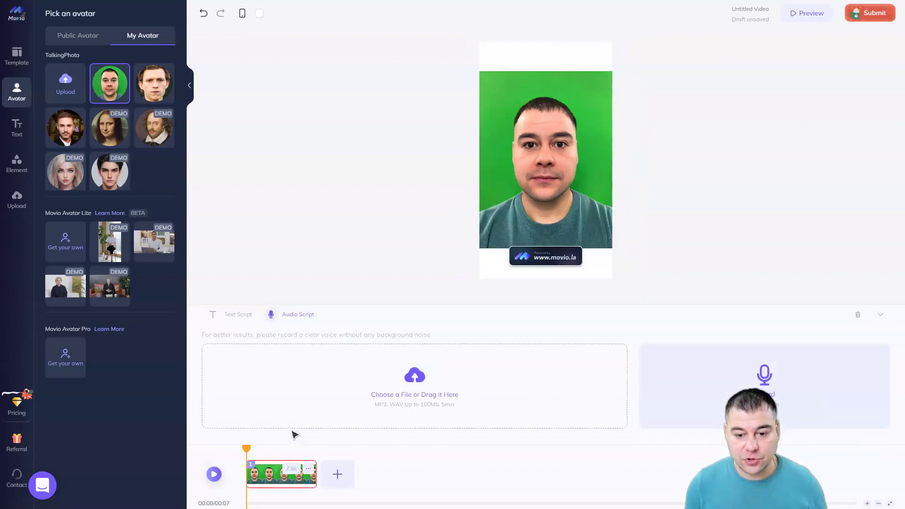
left_click(738, 383)
left_click(454, 289)
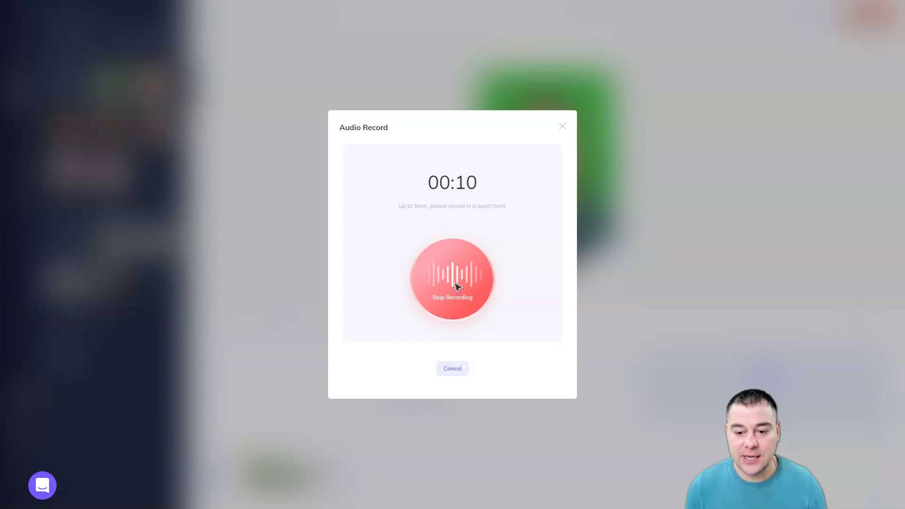
left_click(458, 279)
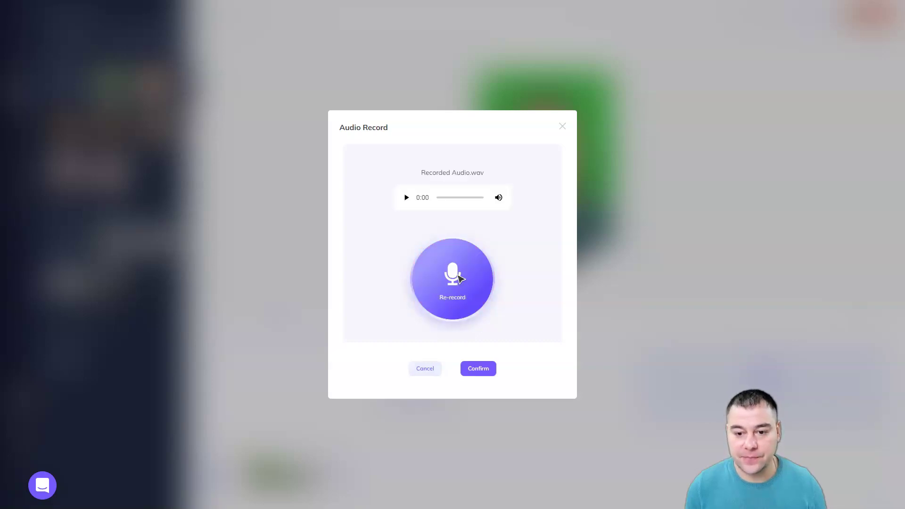
left_click(474, 369)
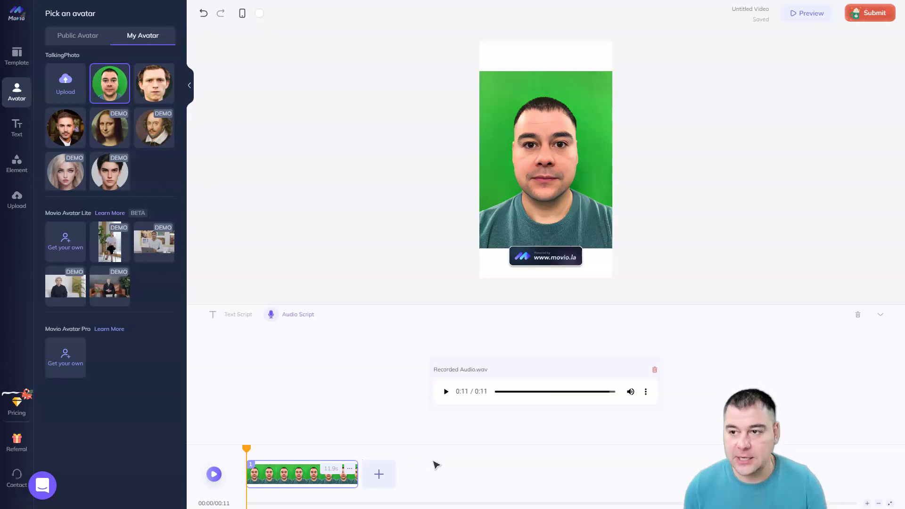
- Submit the green-screen talking-photo video and confirm the credit cost
left_click(864, 21)
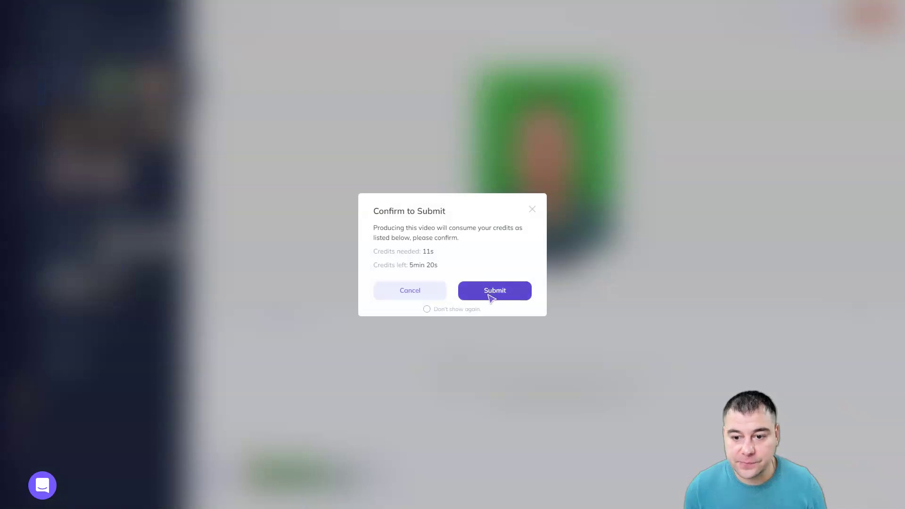
left_click(491, 298)
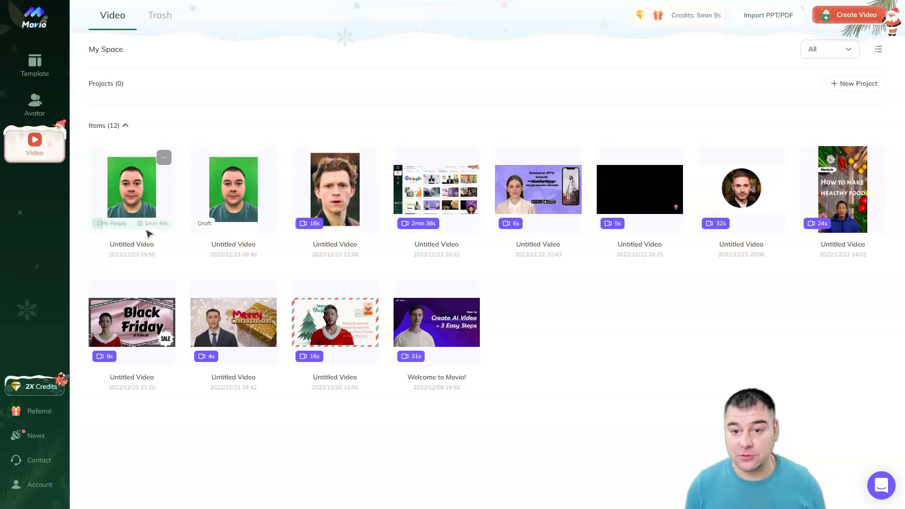
- Browse the Xmas, Learning & Development, Advertisement, Breaking News, Explainer Video and Social Media templates
left_click(48, 73)
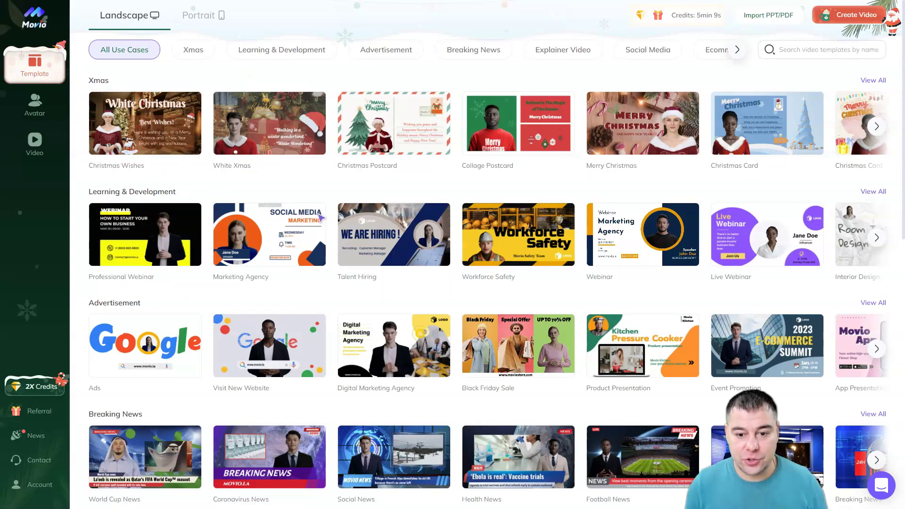
scroll(337, 229, "down", 1)
scroll(339, 227, "up", 1)
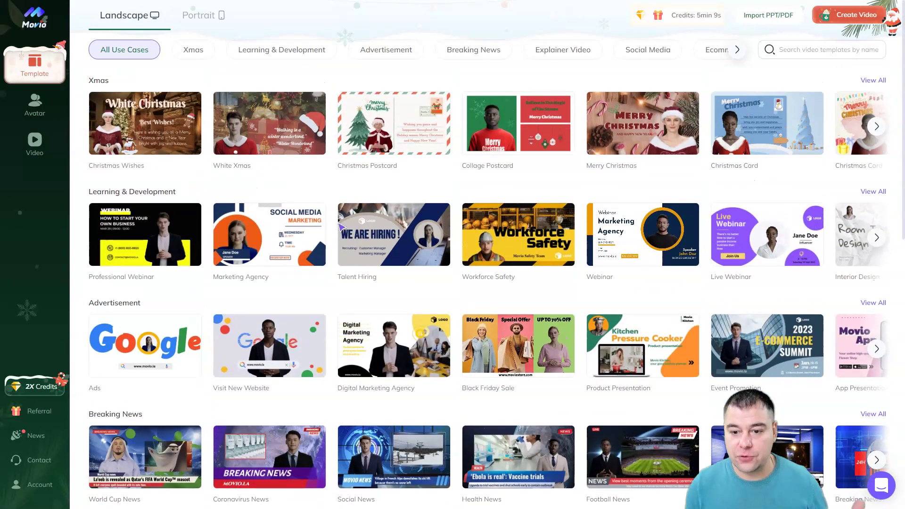
scroll(339, 225, "down", 2)
scroll(340, 227, "down", 1)
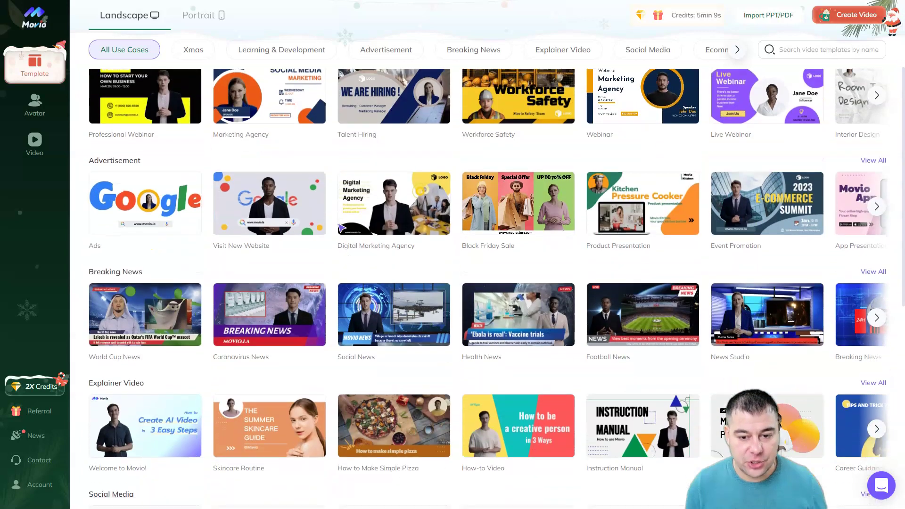
scroll(341, 227, "down", 2)
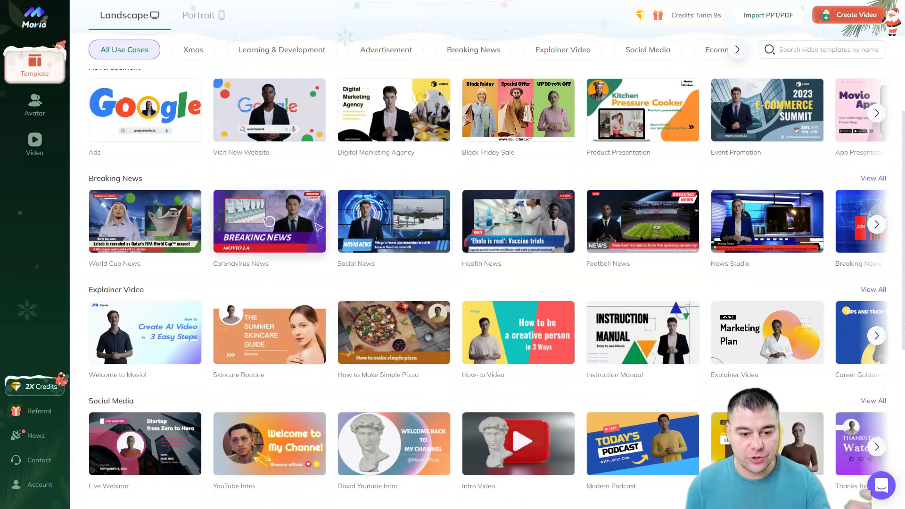
scroll(320, 225, "up", 3)
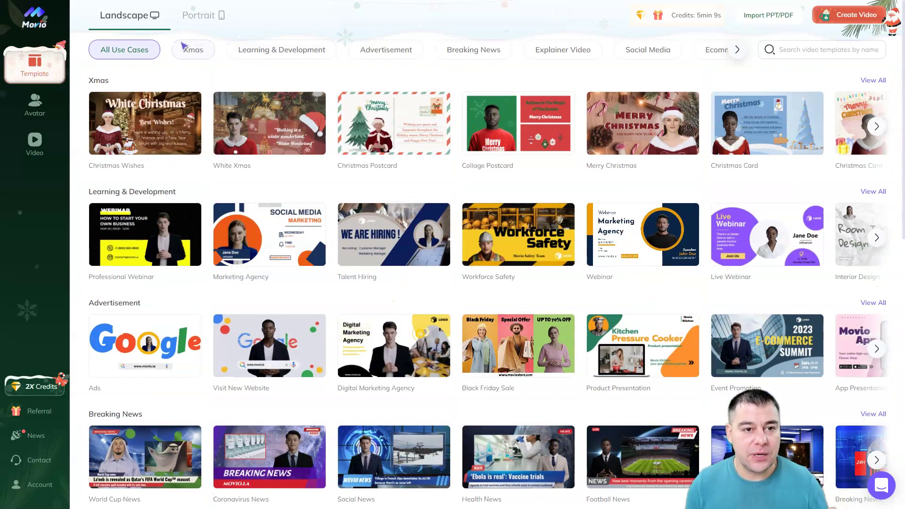
left_click(202, 53)
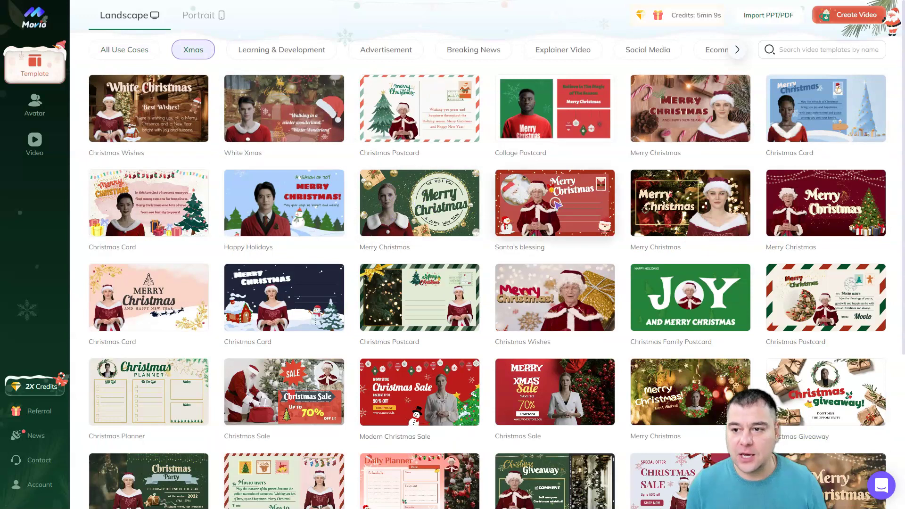
scroll(345, 332, "down", 2)
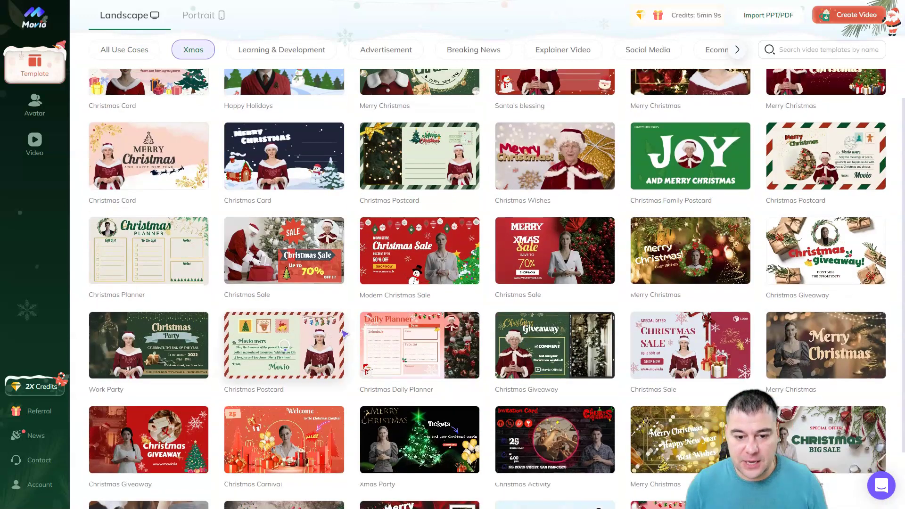
scroll(342, 321, "up", 2)
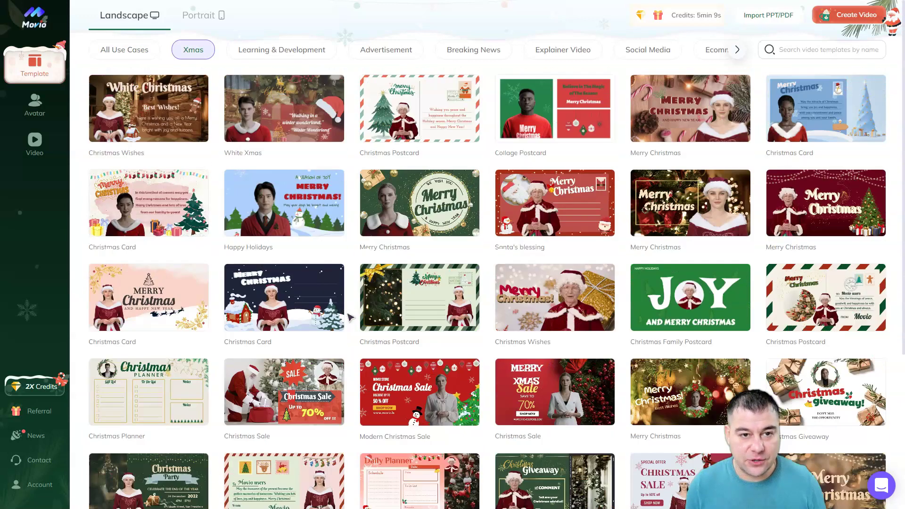
left_click(273, 54)
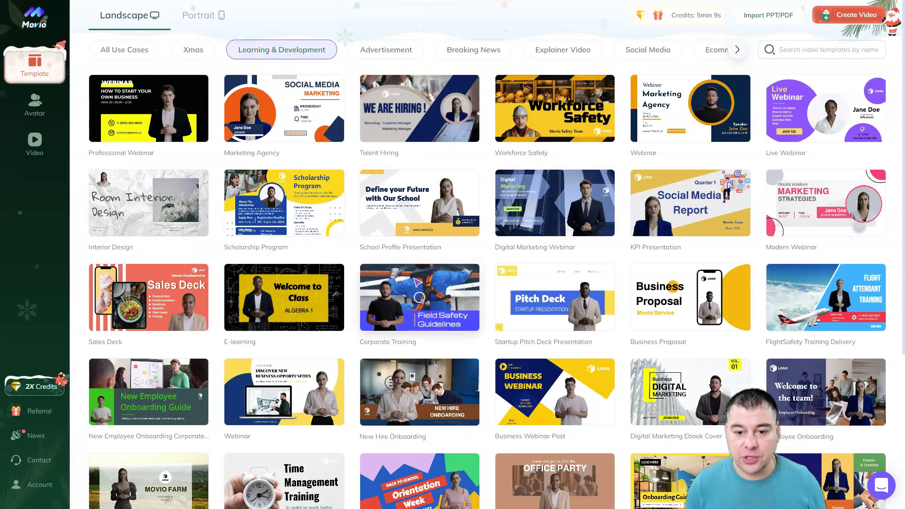
scroll(417, 283, "down", 2)
scroll(417, 283, "down", 1)
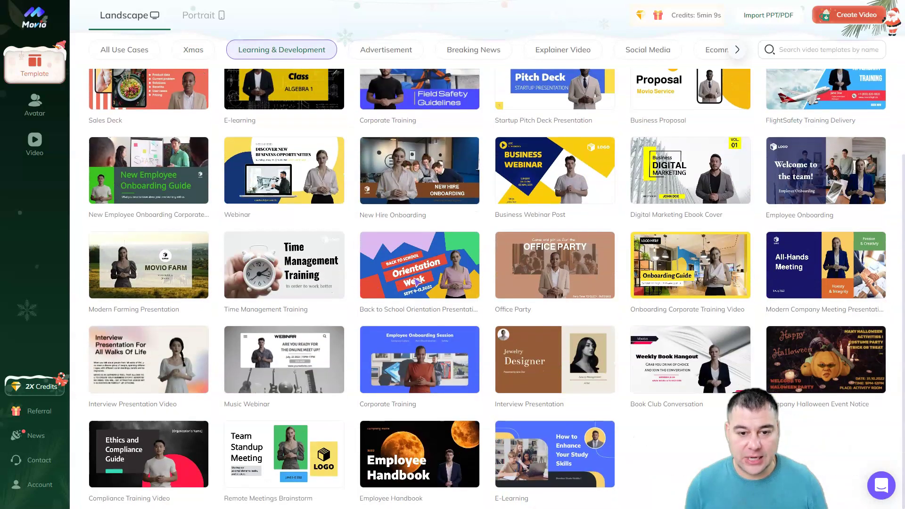
scroll(417, 280, "up", 3)
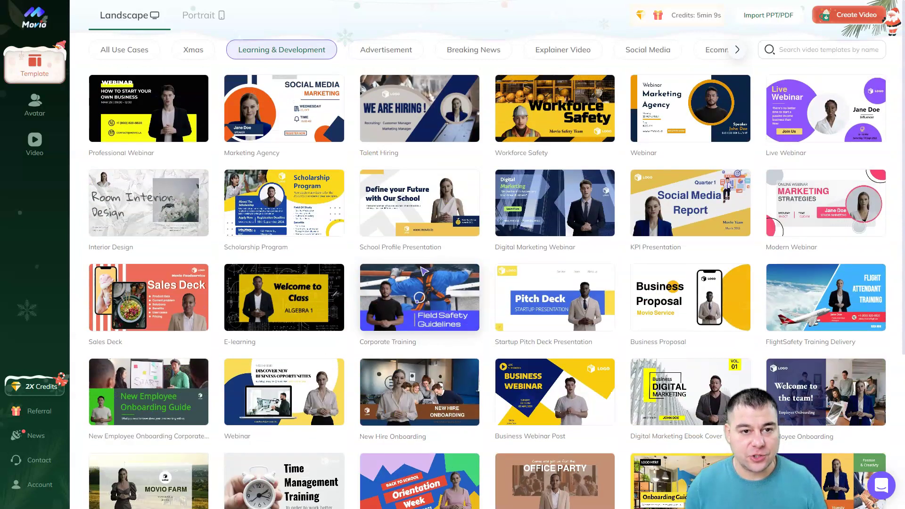
left_click(380, 56)
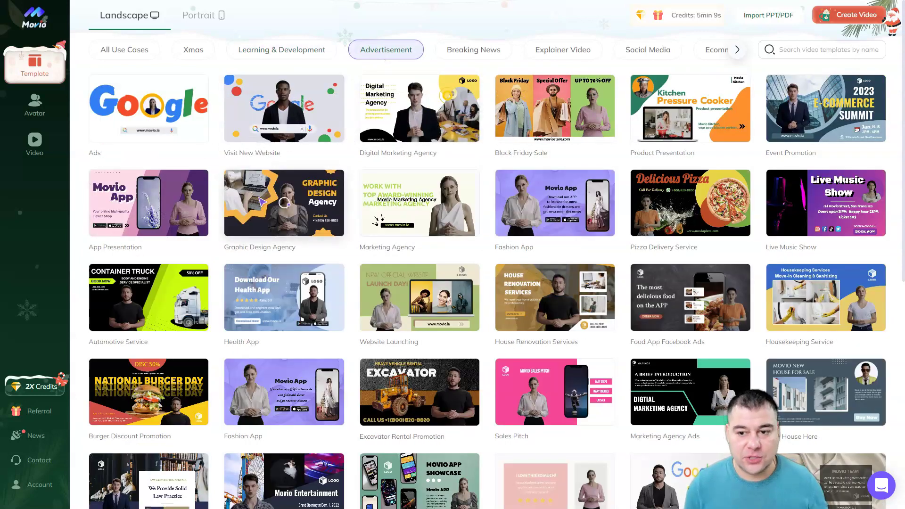
mouse_move(419, 203)
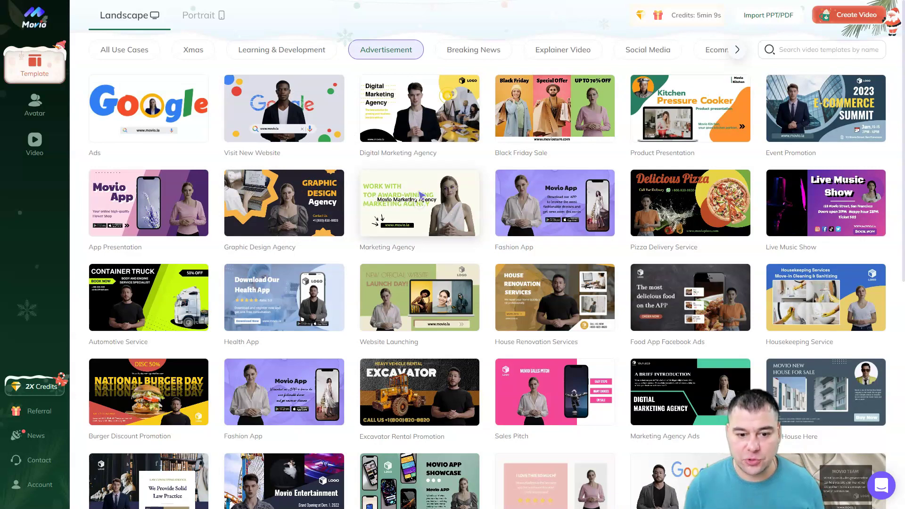
scroll(338, 290, "down", 1)
scroll(338, 290, "down", 1)
scroll(495, 307, "down", 5)
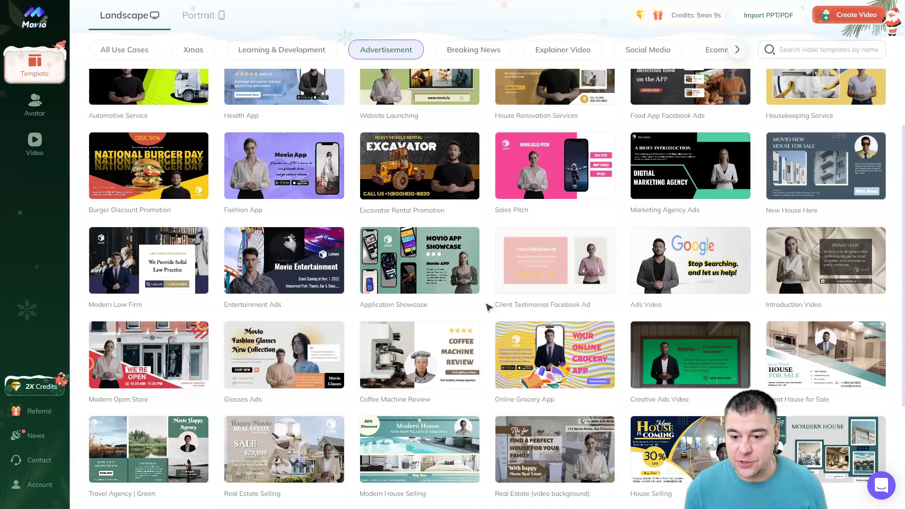
scroll(463, 301, "up", 5)
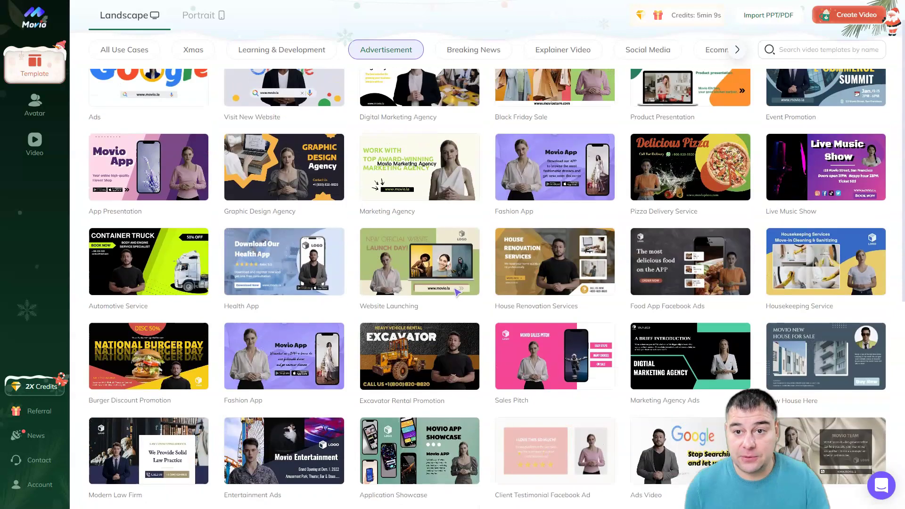
left_click(474, 52)
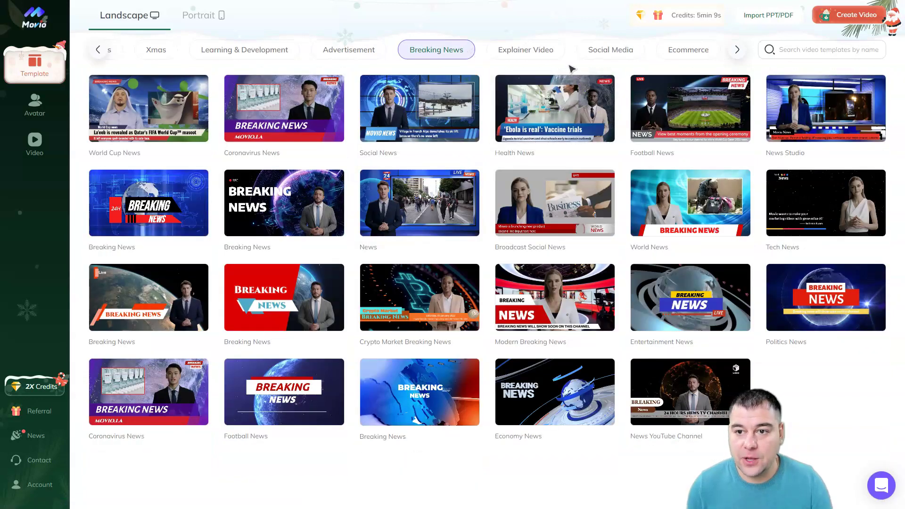
left_click(523, 55)
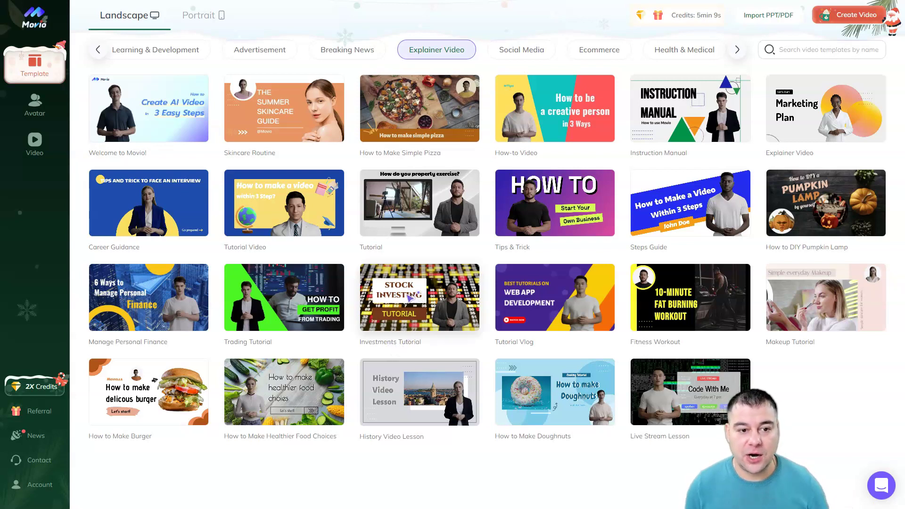
left_click(523, 53)
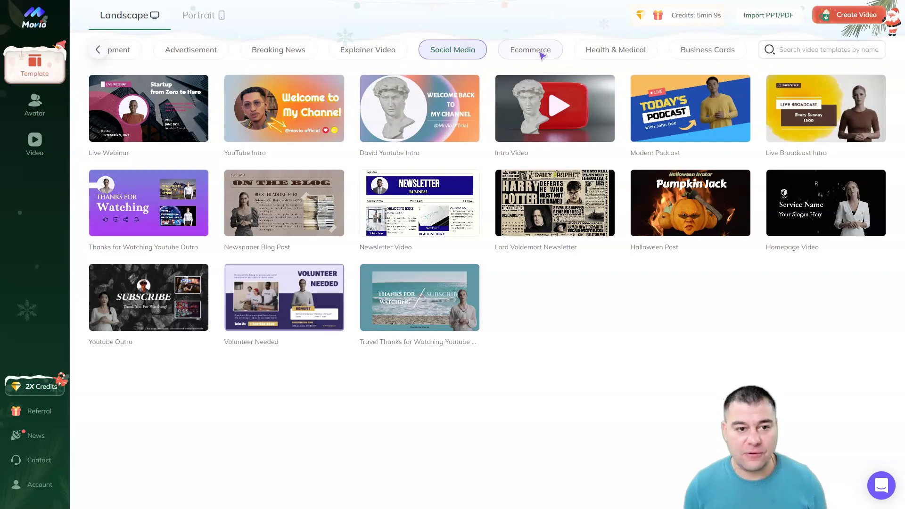
- Check the public avatars' Gender, Style and Race filters and My Avatar, then open Videos
left_click(41, 106)
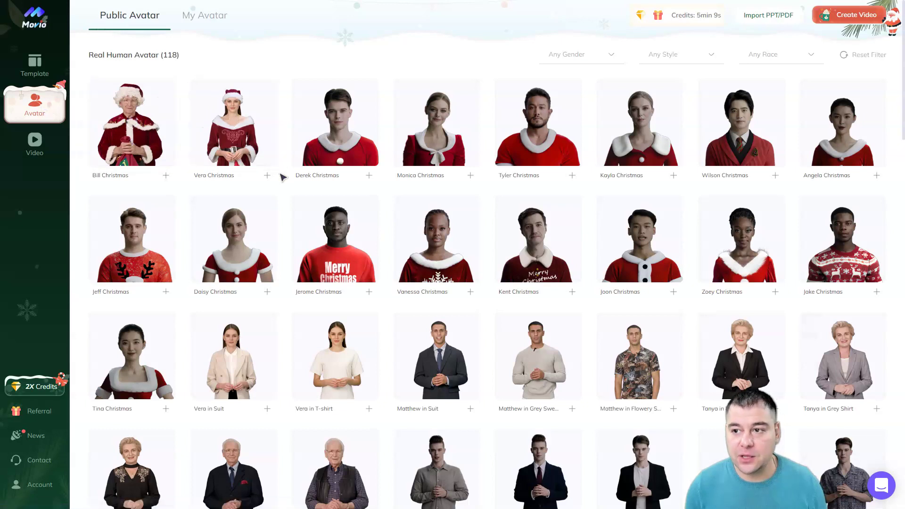
scroll(278, 175, "down", 1)
scroll(279, 176, "down", 1)
scroll(281, 177, "down", 2)
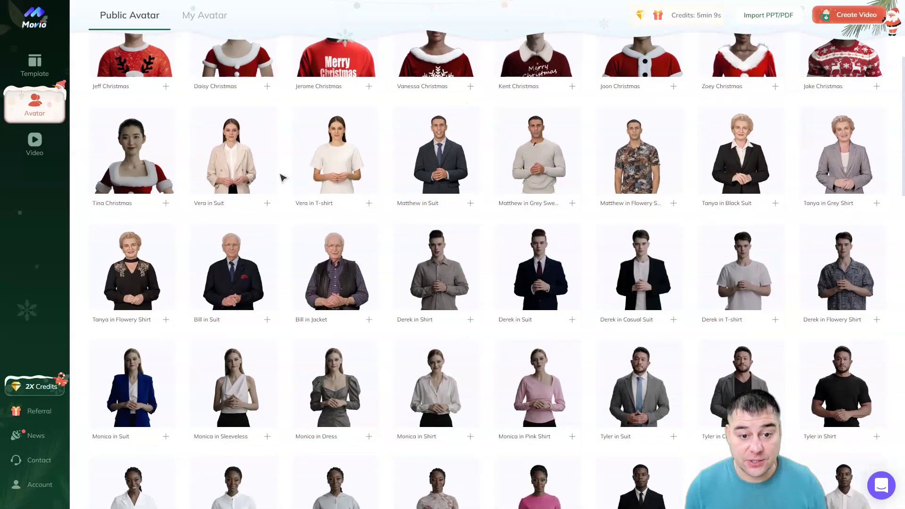
scroll(280, 177, "down", 1)
scroll(280, 178, "down", 2)
scroll(279, 181, "up", 5)
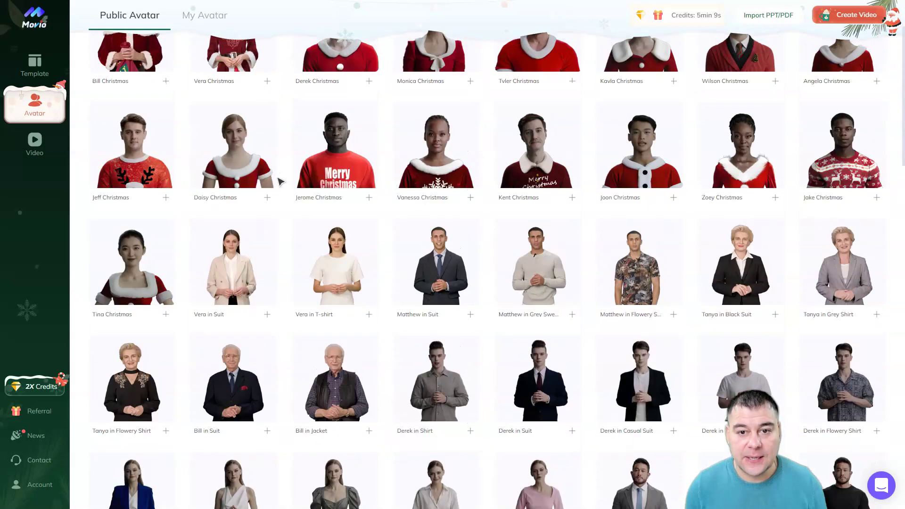
scroll(280, 180, "up", 2)
left_click(601, 56)
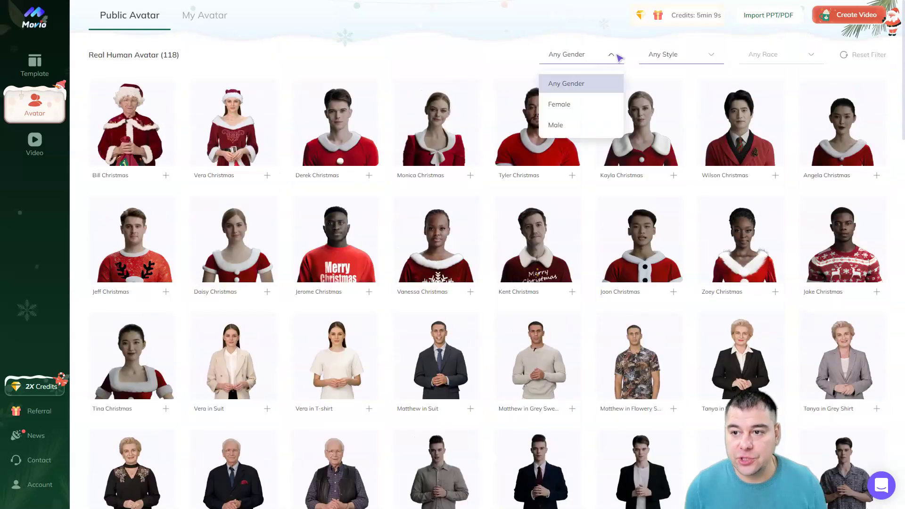
left_click(705, 58)
left_click(799, 59)
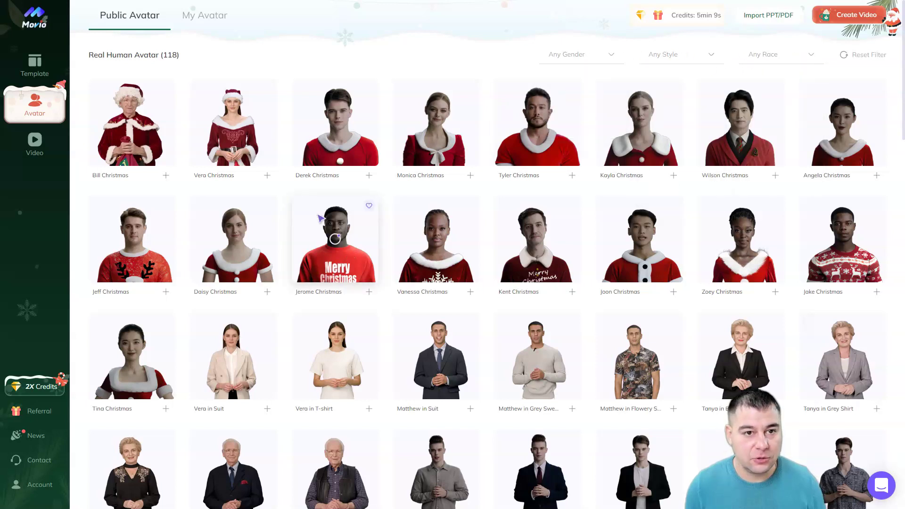
left_click(204, 15)
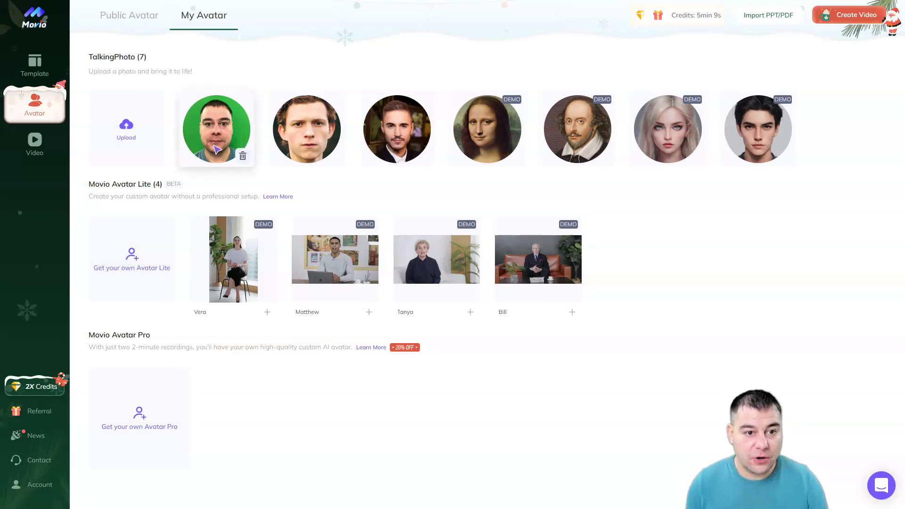
left_click(35, 154)
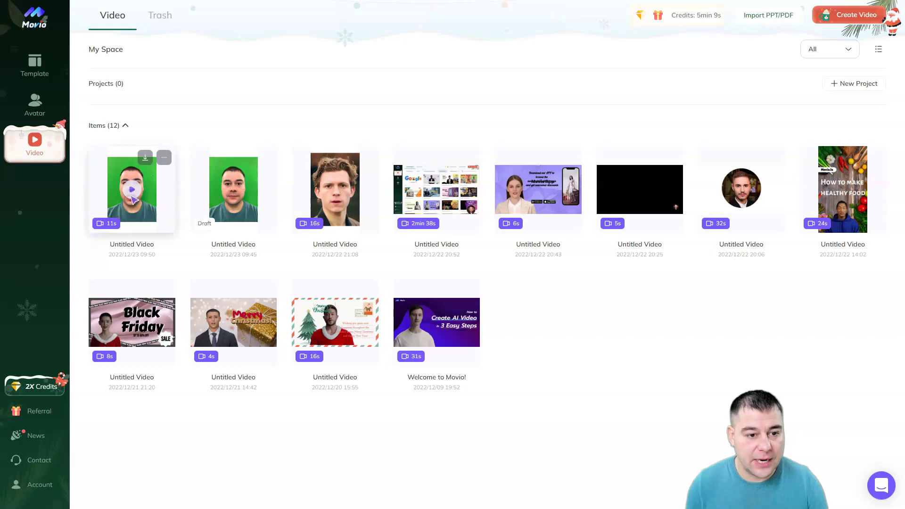
- Open the latest green-screen talking-photo video and play its preview
left_click(134, 196)
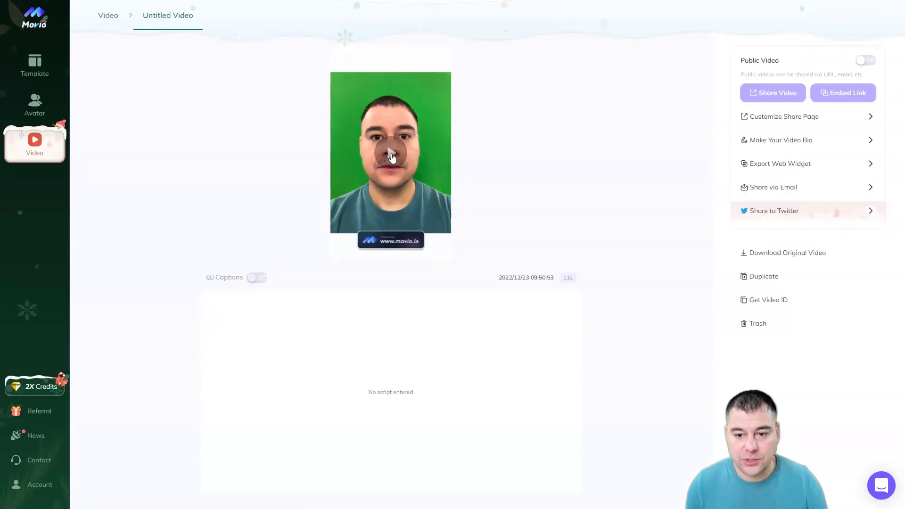
left_click(391, 156)
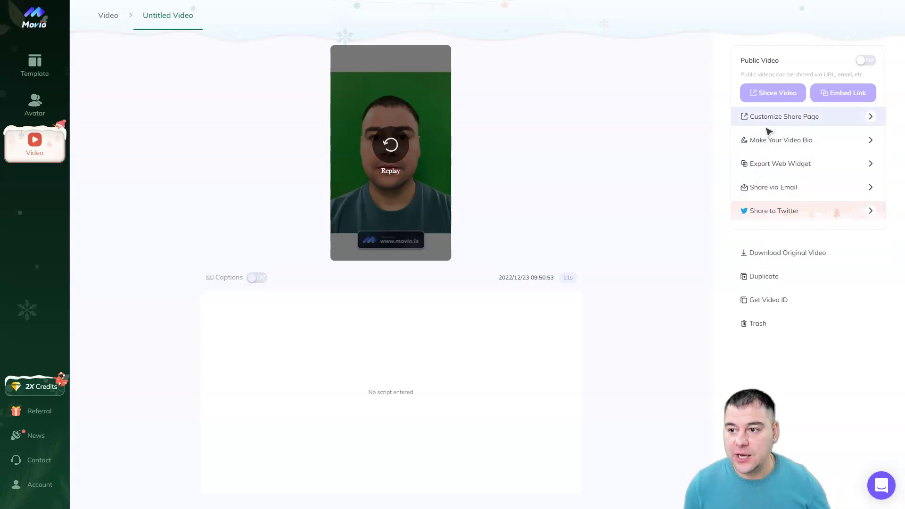
- Open Customize Share Page for the green-screen talking-photo video
left_click(870, 119)
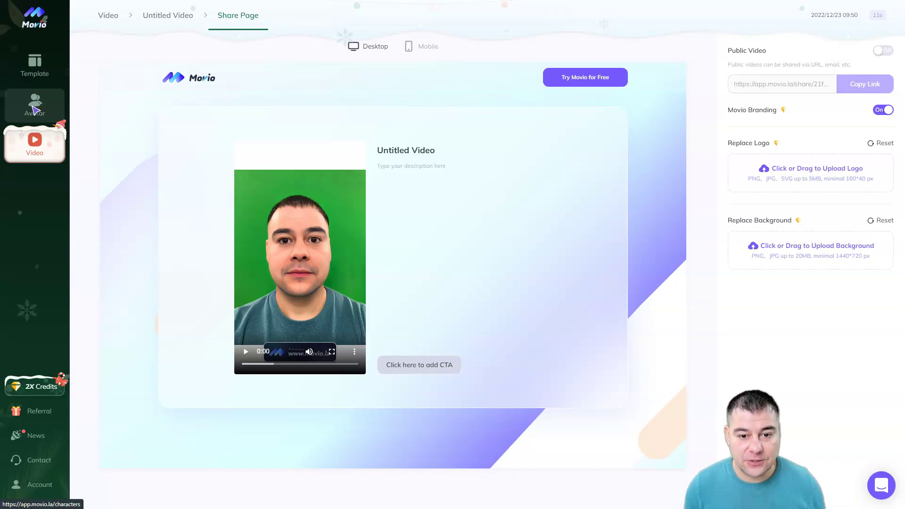
- Preview the Christmas Wishes template and create a new project from it
left_click(39, 65)
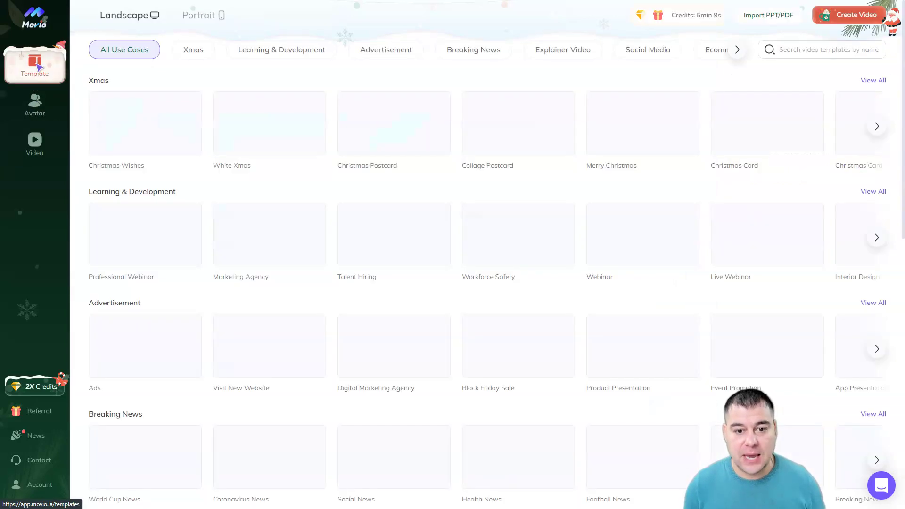
left_click(41, 105)
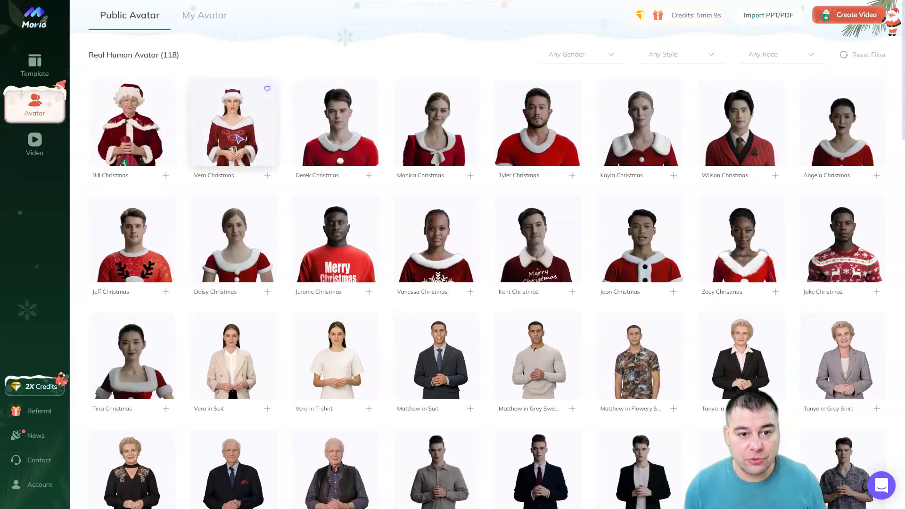
mouse_move(233, 128)
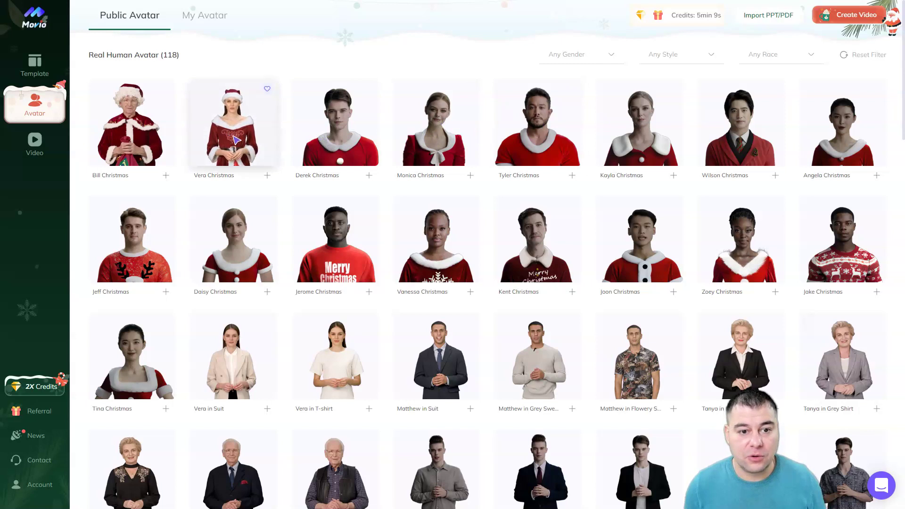
left_click(34, 62)
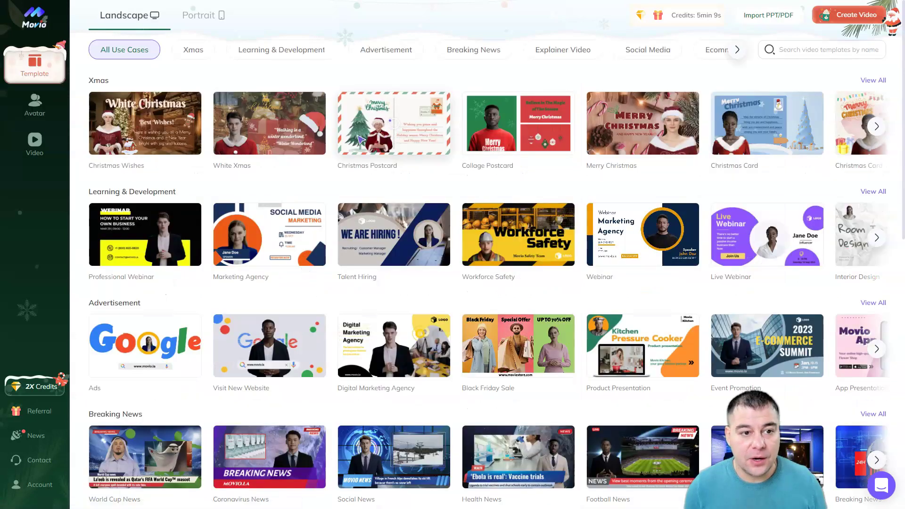
left_click(145, 130)
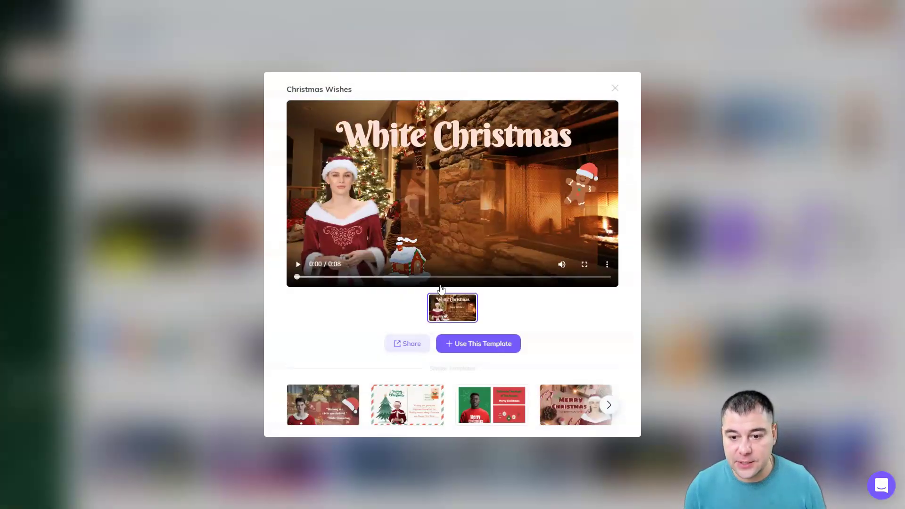
left_click(468, 345)
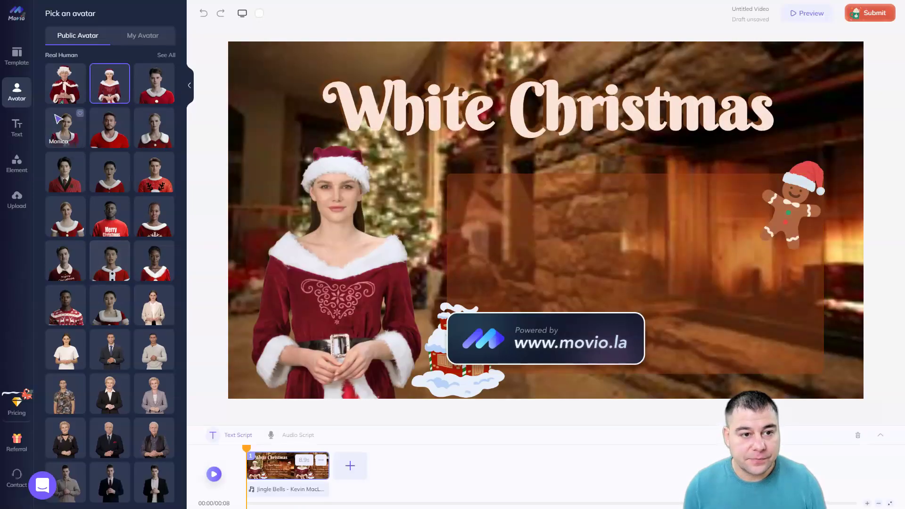
- Shift the Santa avatar left and down, and move the Best Wishes! heading lower
left_click_drag(313, 286, 327, 264)
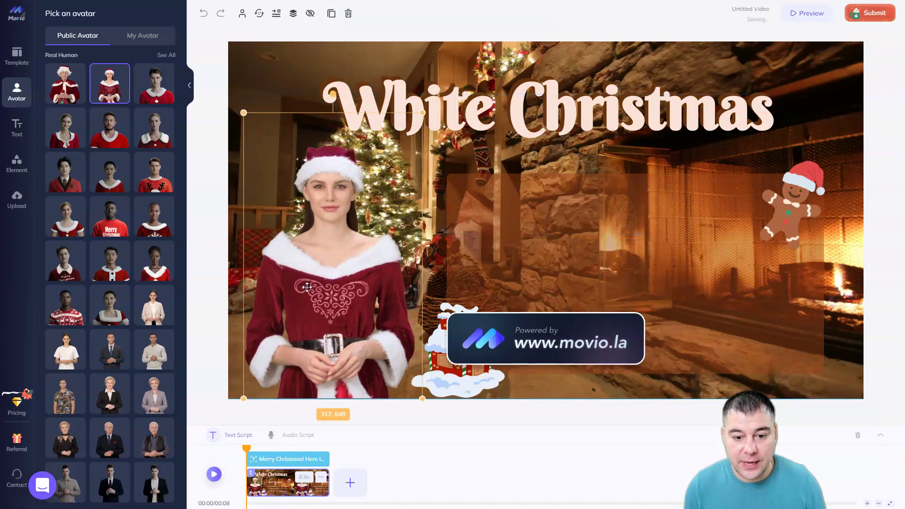
left_click_drag(327, 264, 302, 286)
left_click(699, 187)
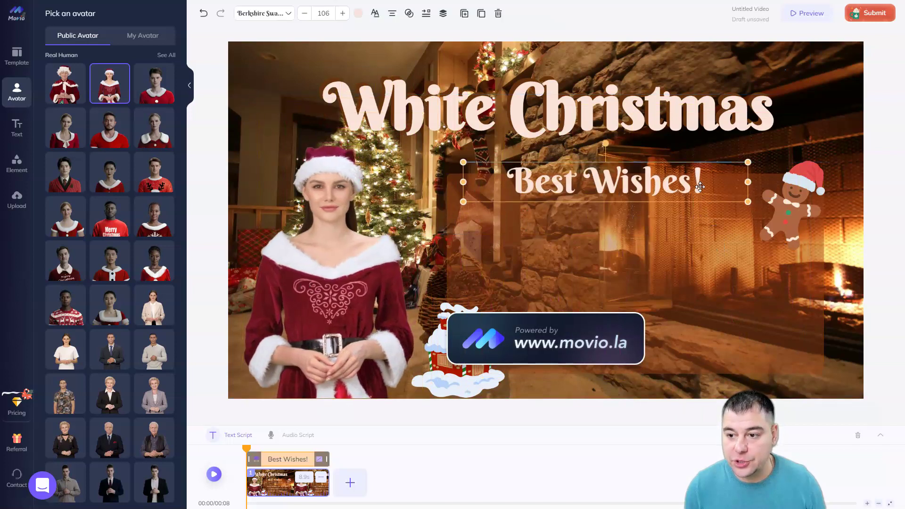
left_click_drag(678, 184, 676, 224)
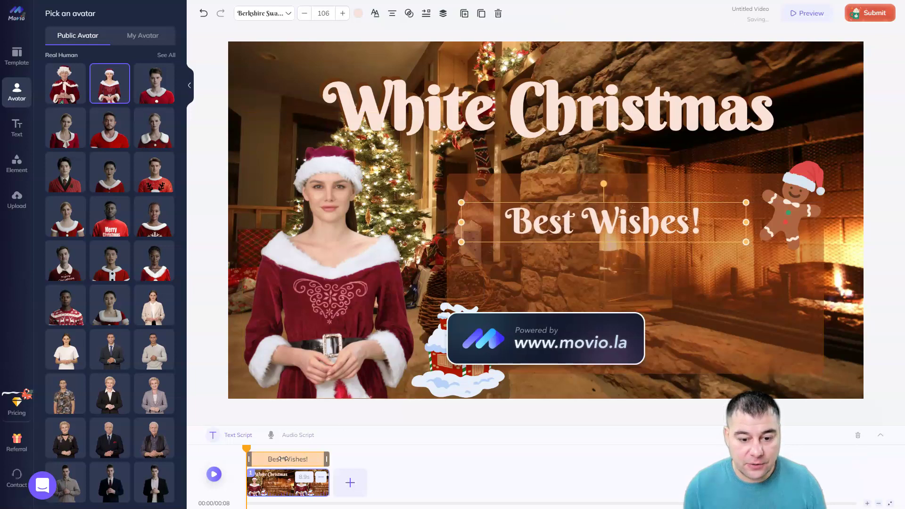
- At about two seconds, nudge the greeting paragraph and White Christmas title into place
left_click_drag(255, 458, 269, 458)
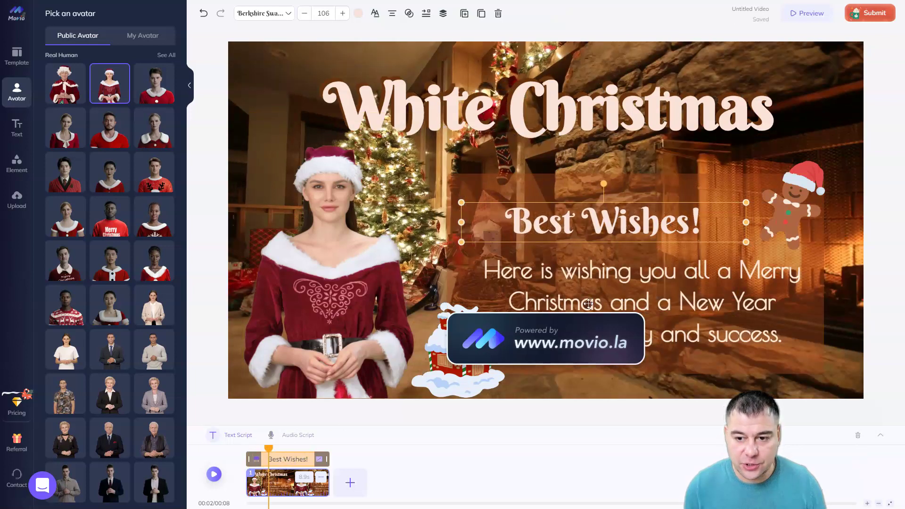
left_click_drag(597, 269, 595, 277)
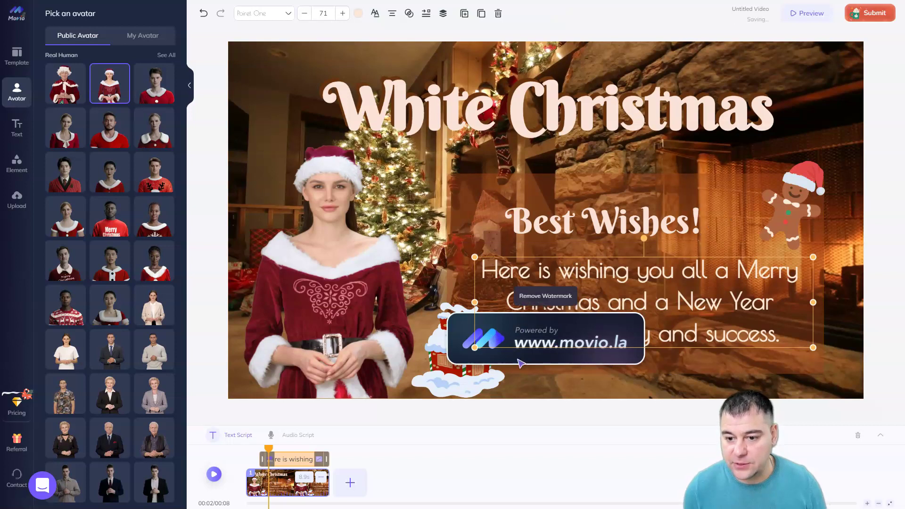
left_click(794, 213)
left_click_drag(566, 103, 563, 107)
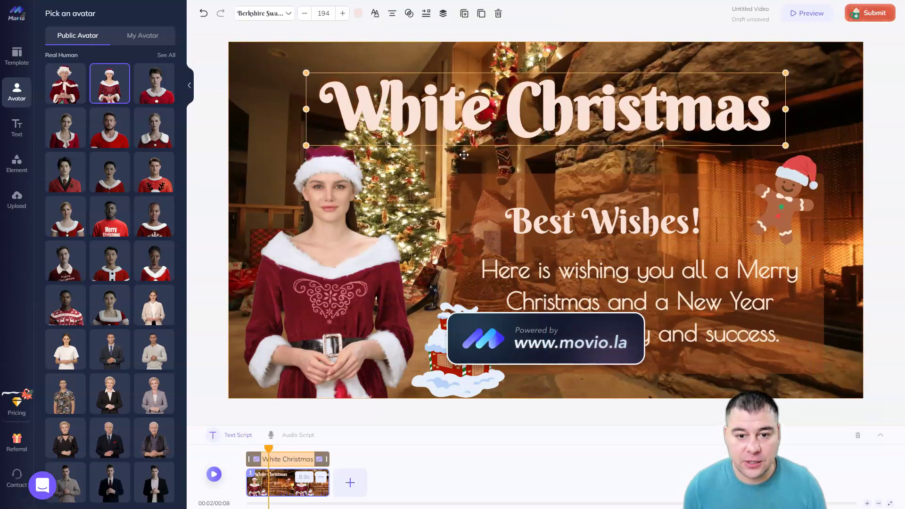
- Swap in a male Christmas avatar, align it to the canvas's left edge, and shrink it
left_click(109, 129)
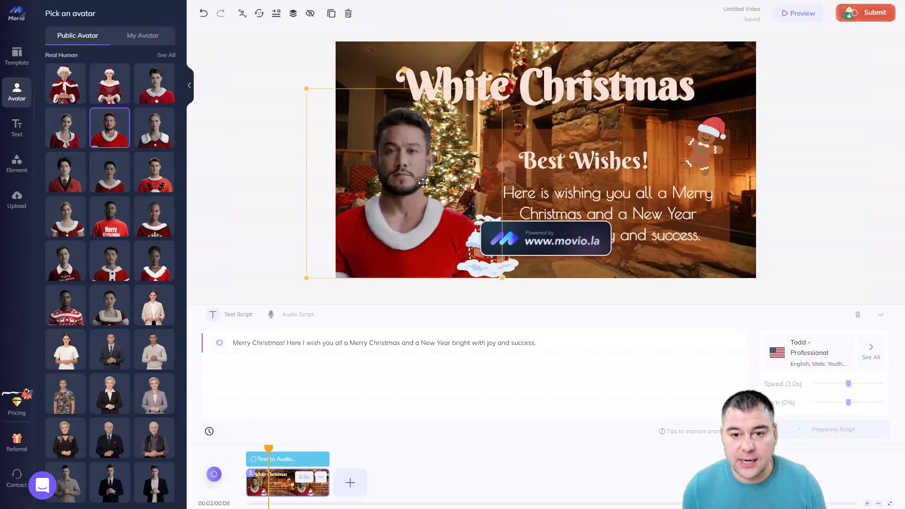
left_click_drag(389, 188, 452, 184)
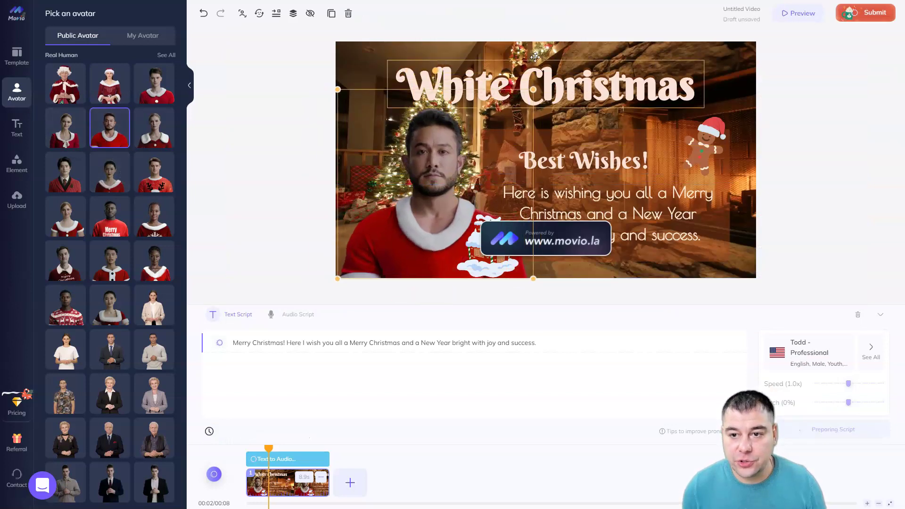
left_click_drag(531, 89, 502, 120)
left_click_drag(467, 161, 476, 160)
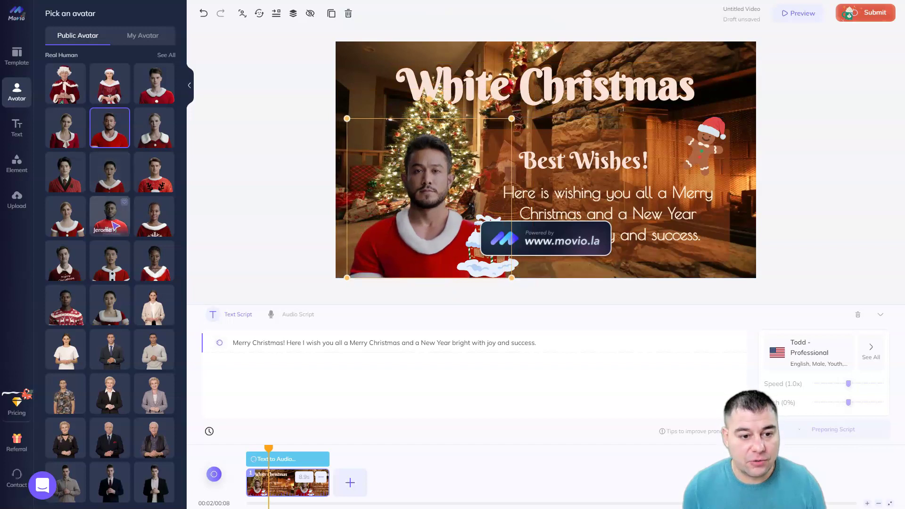
- Switch to an older woman avatar, enlarge her, and select the Merry Christmas script line
left_click(110, 259)
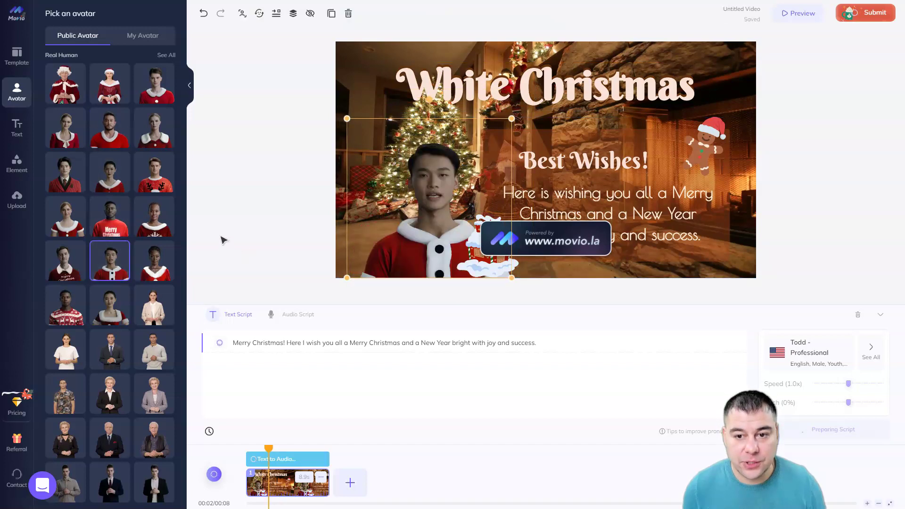
scroll(117, 294, "down", 2)
left_click(116, 295)
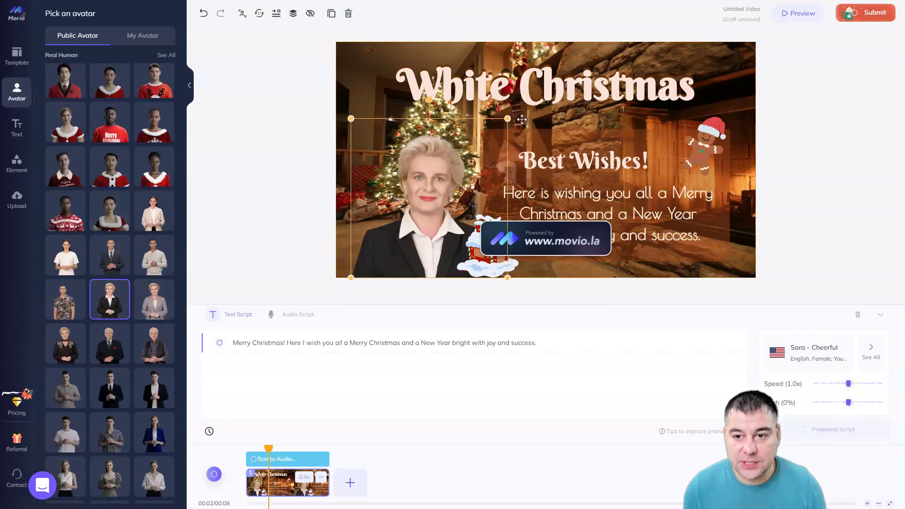
left_click_drag(507, 118, 525, 88)
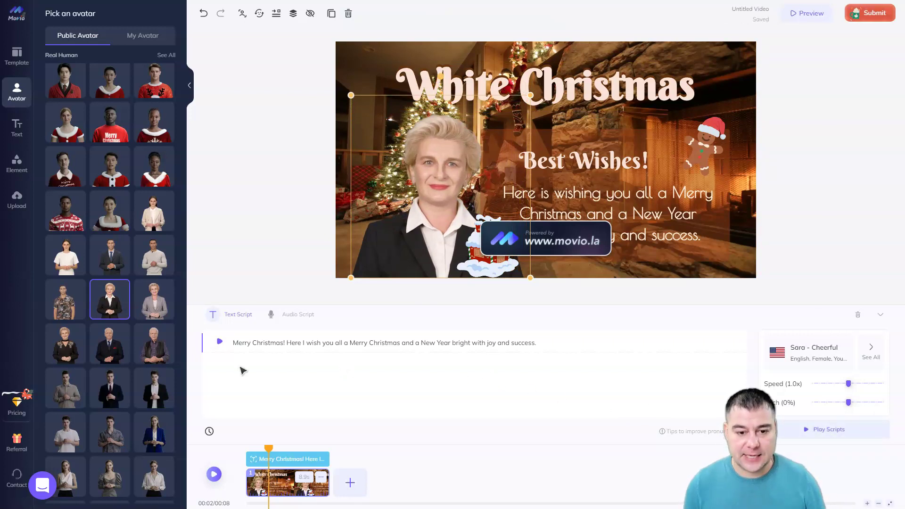
left_click_drag(555, 345, 225, 352)
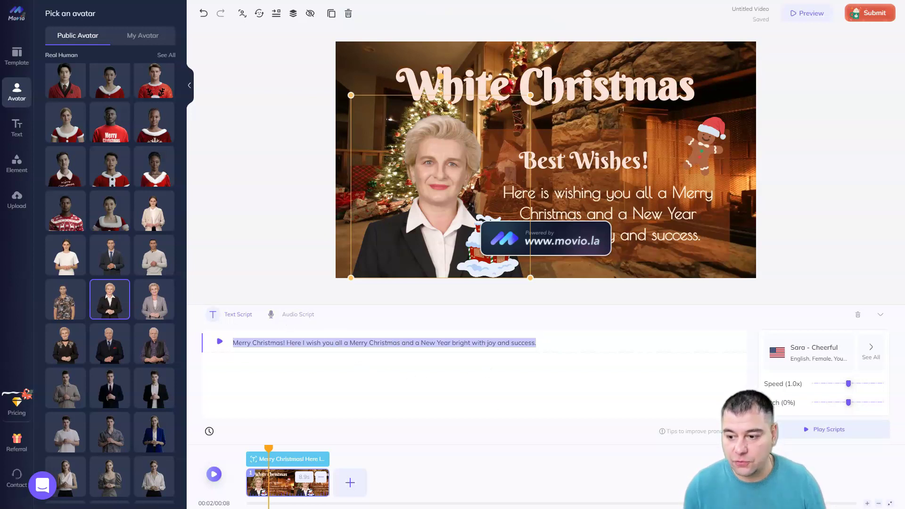
- Open the voice list and preview Michelle - Natural, Sherry - Friendly and Jenny - Professional
left_click(858, 358)
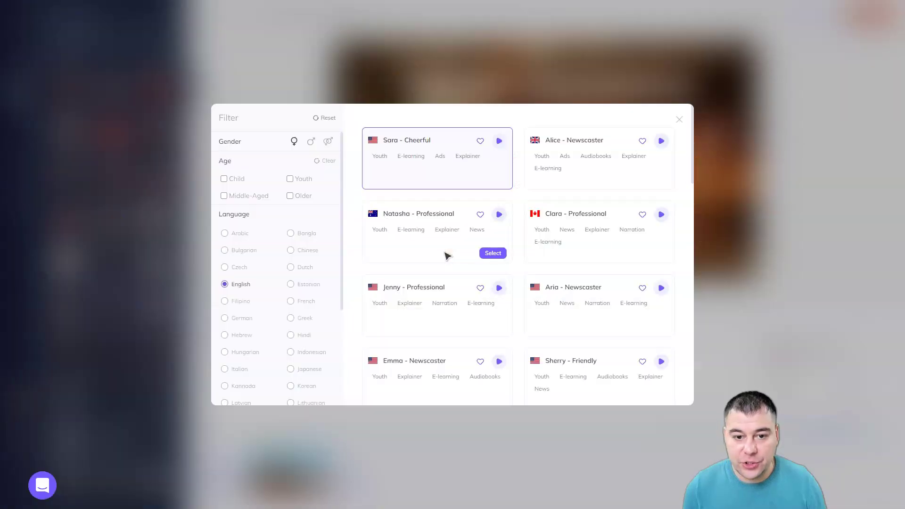
scroll(236, 259, "down", 1)
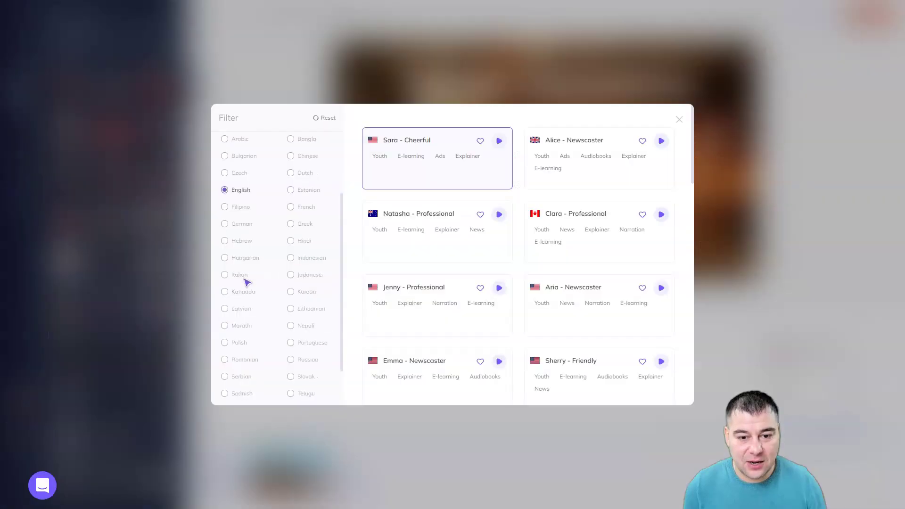
scroll(247, 282, "down", 1)
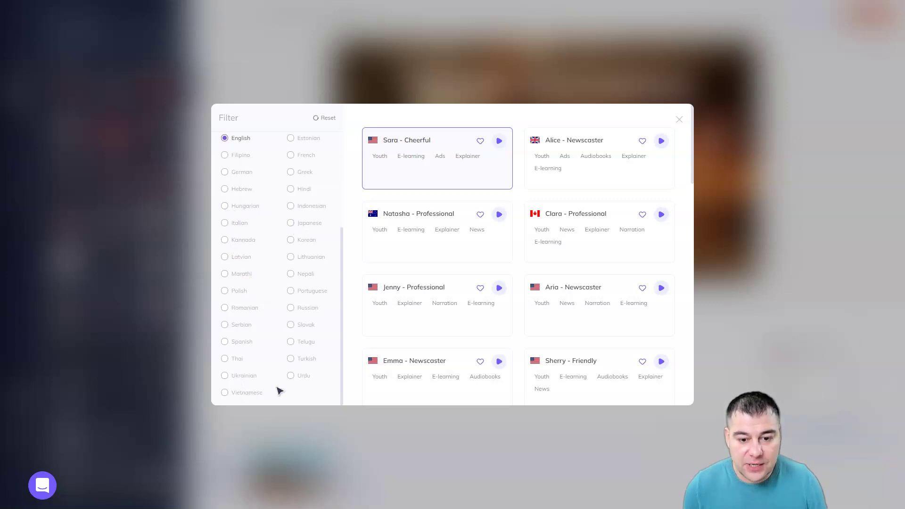
scroll(273, 313, "up", 3)
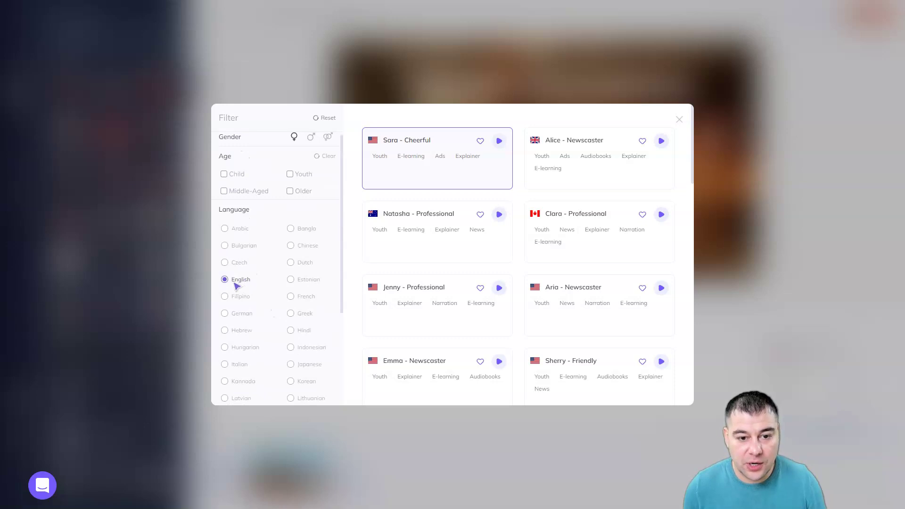
mouse_move(600, 304)
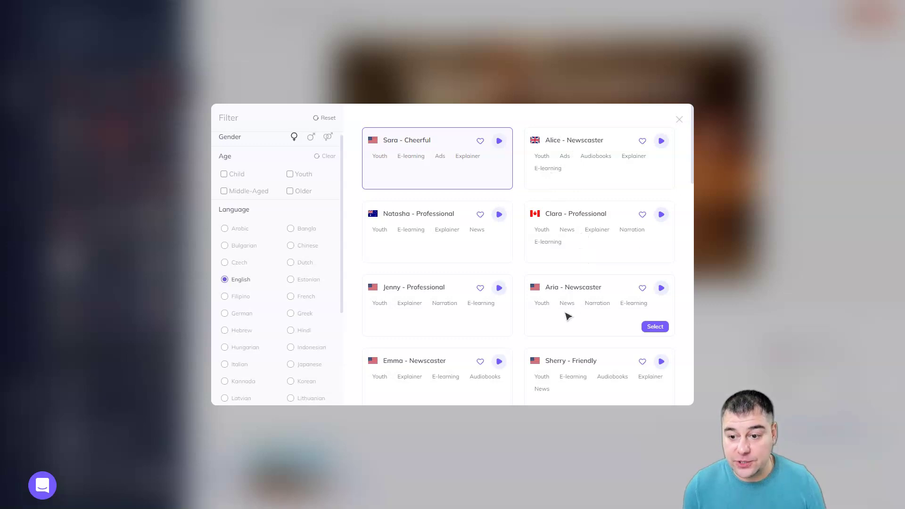
scroll(573, 325, "down", 1)
scroll(577, 342, "down", 2)
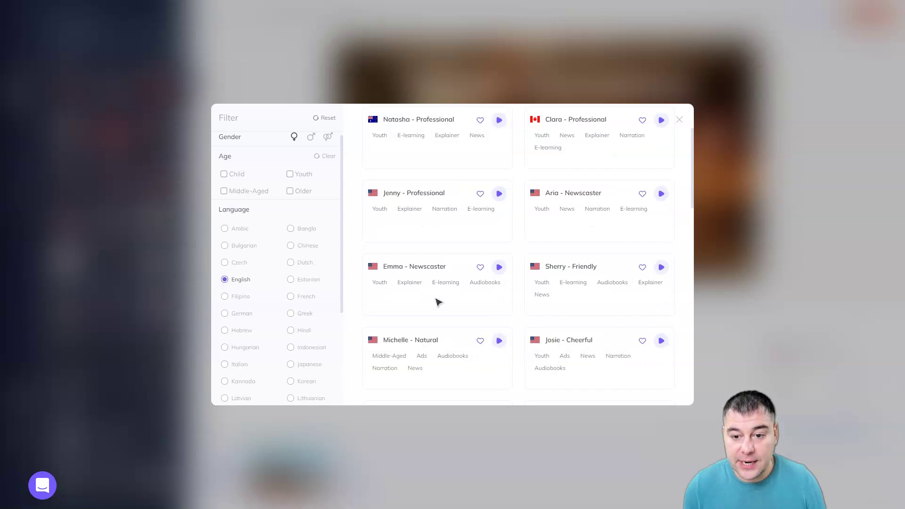
left_click(499, 342)
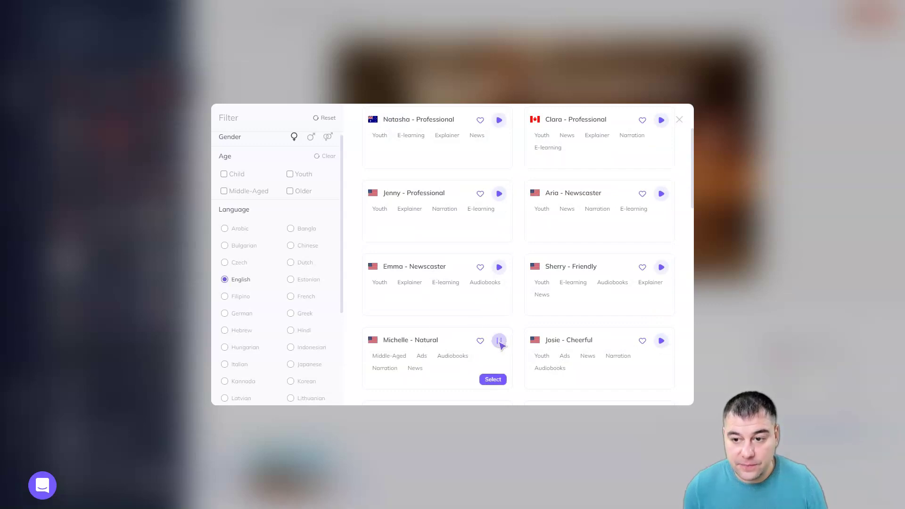
left_click(661, 268)
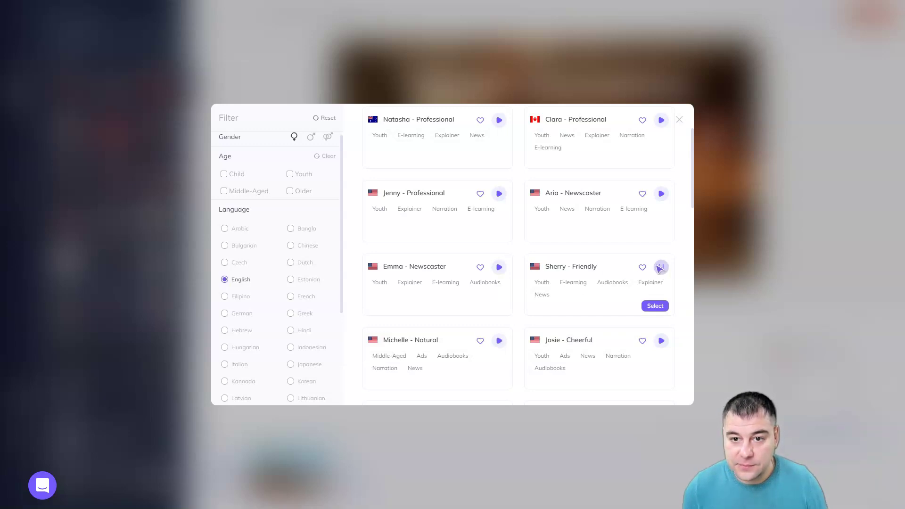
left_click(500, 193)
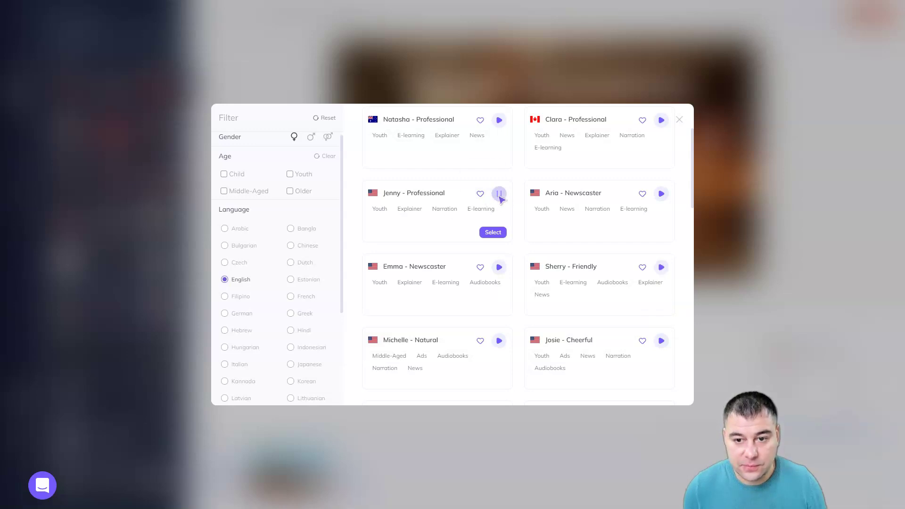
- Preview the Chinese Xiaoxuan - Serious voice, then return to English voices and choose Jane - Serious
left_click(290, 246)
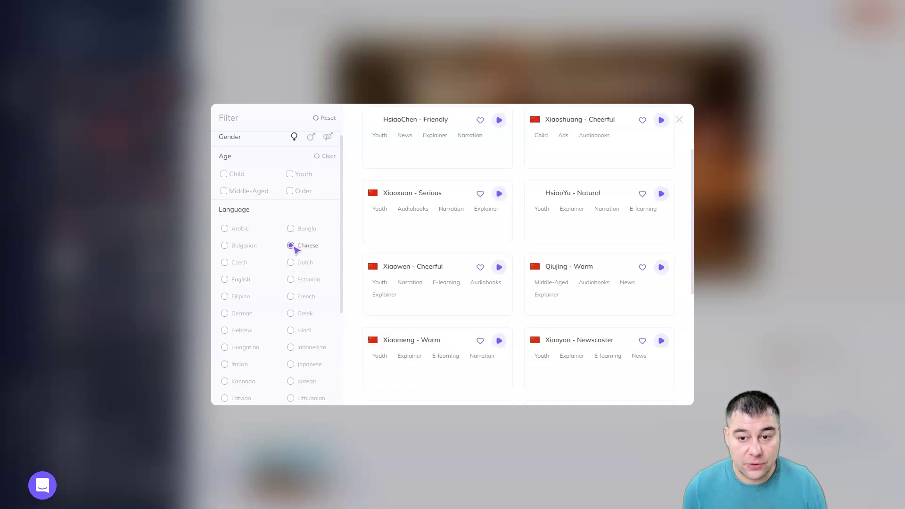
left_click(499, 193)
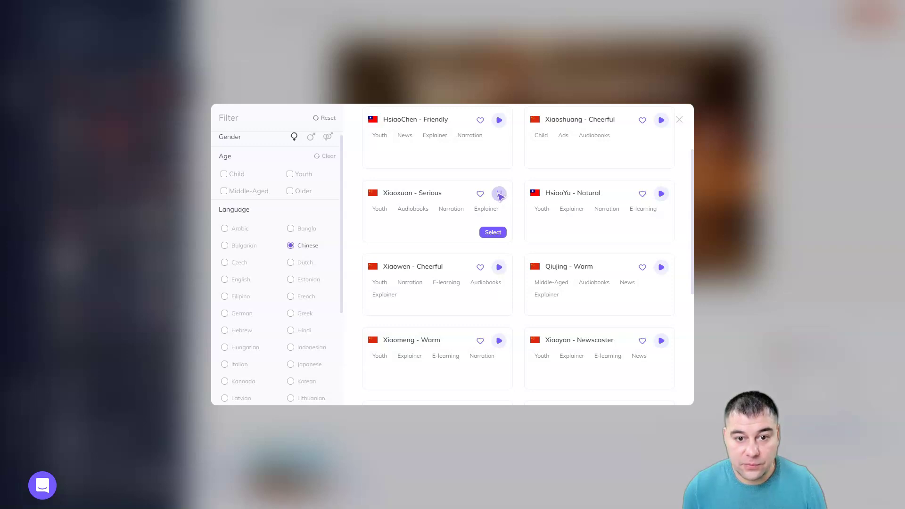
left_click(499, 194)
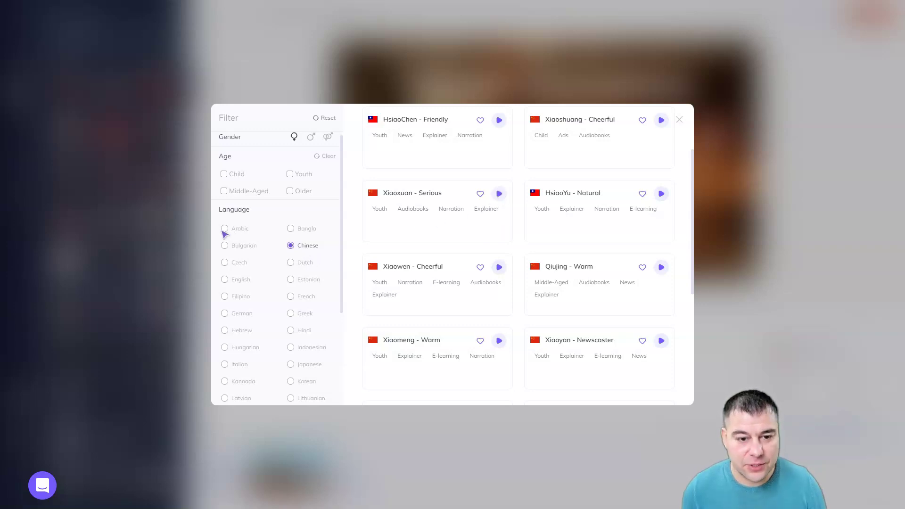
left_click(225, 280)
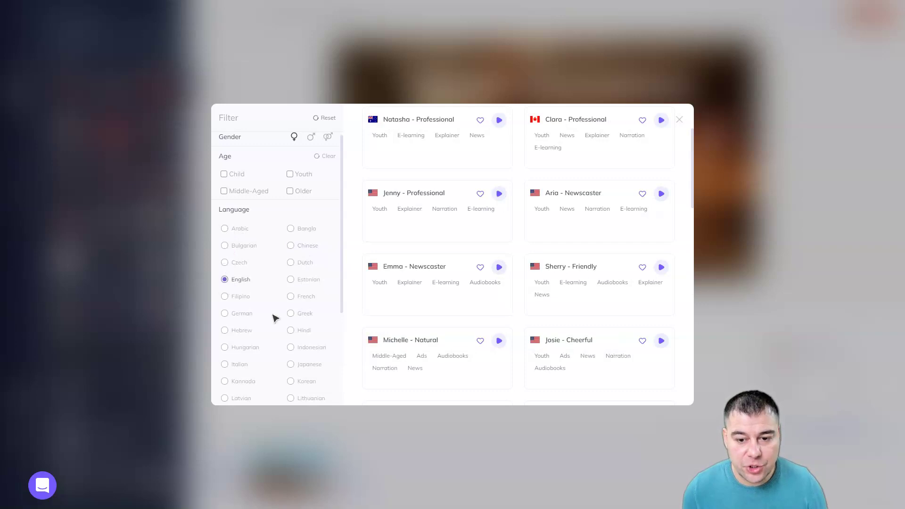
scroll(259, 329, "down", 1)
scroll(259, 329, "up", 1)
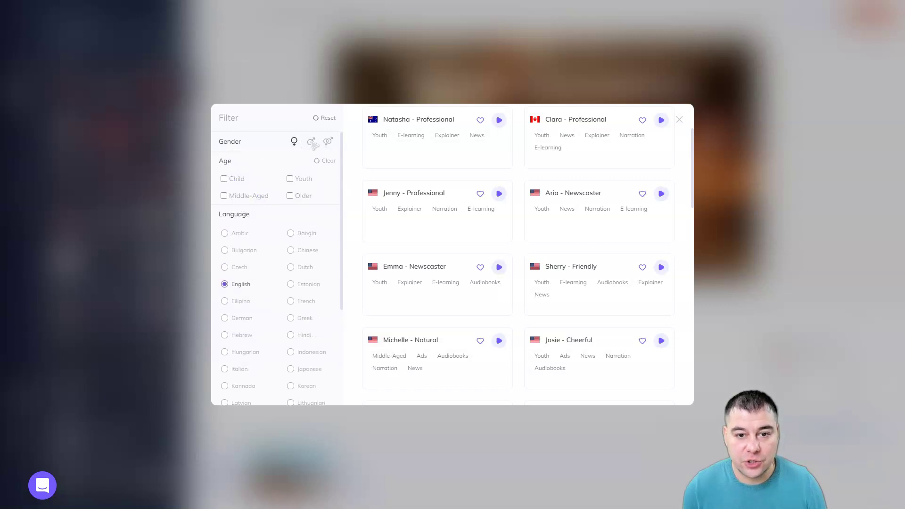
scroll(301, 290, "down", 5)
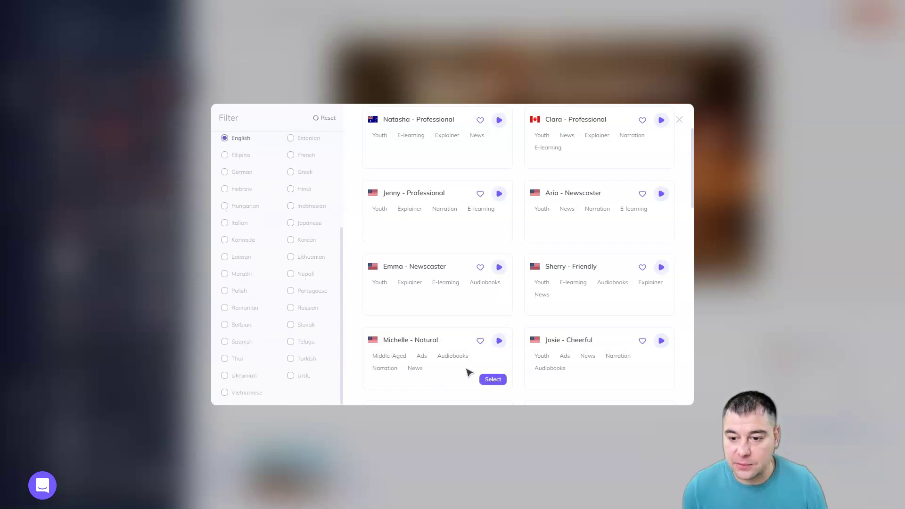
scroll(502, 354, "down", 1)
scroll(552, 322, "down", 2)
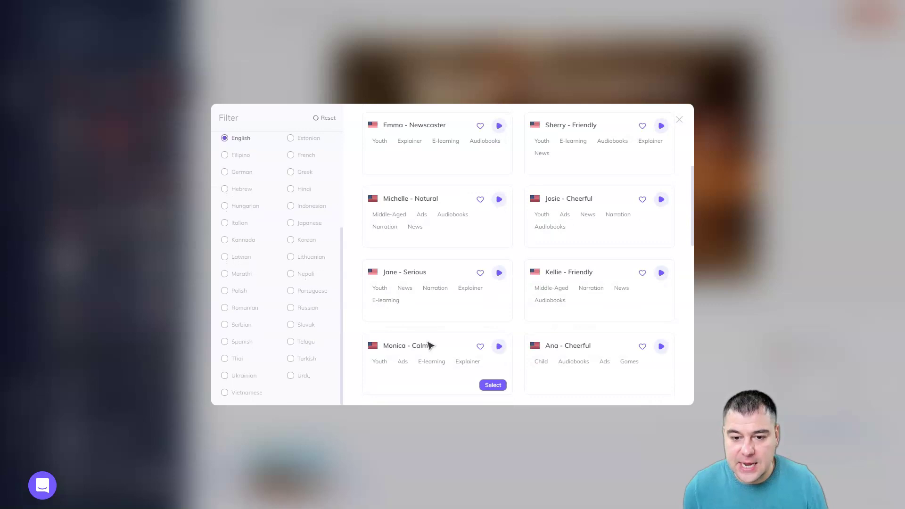
left_click(499, 274)
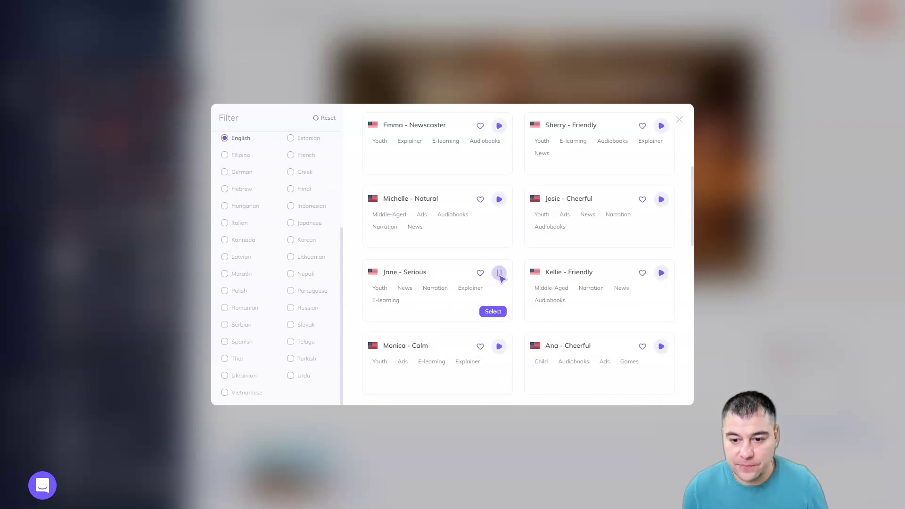
left_click(493, 312)
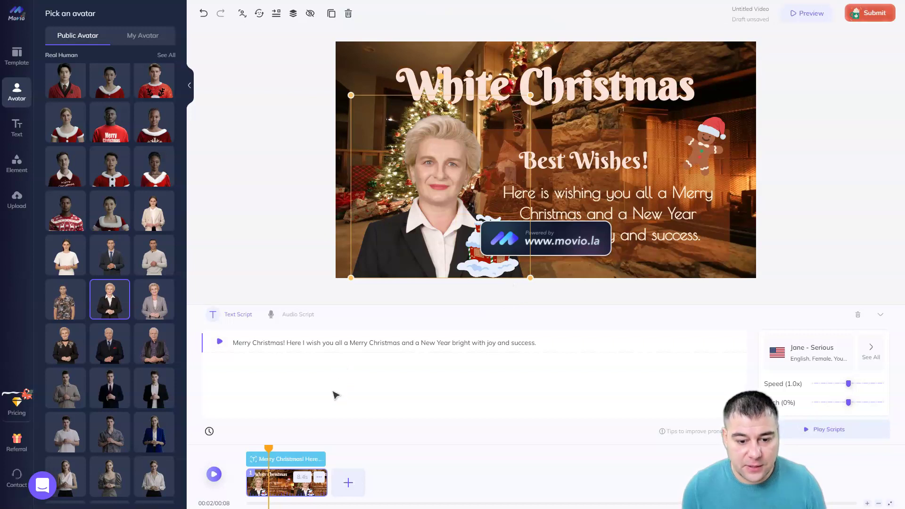
- Preview the White Christmas video from the start, then submit it for rendering
left_click_drag(270, 448, 244, 449)
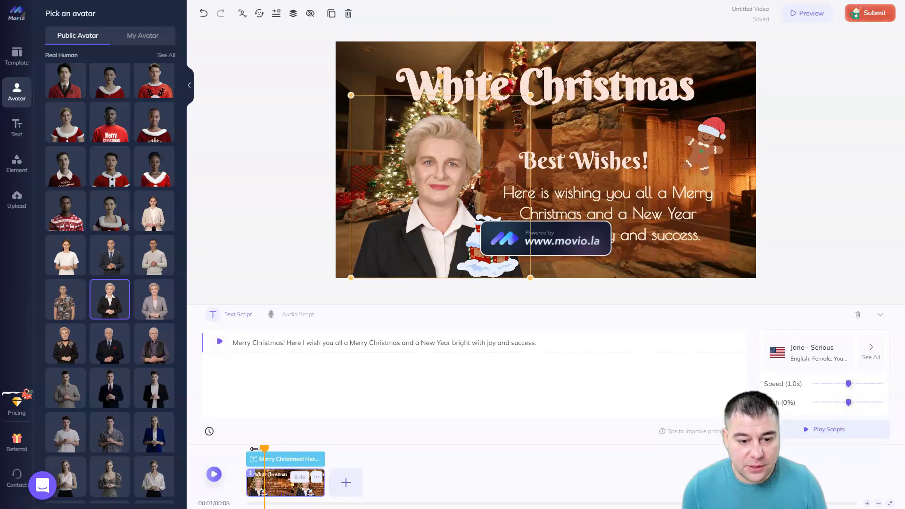
left_click(214, 474)
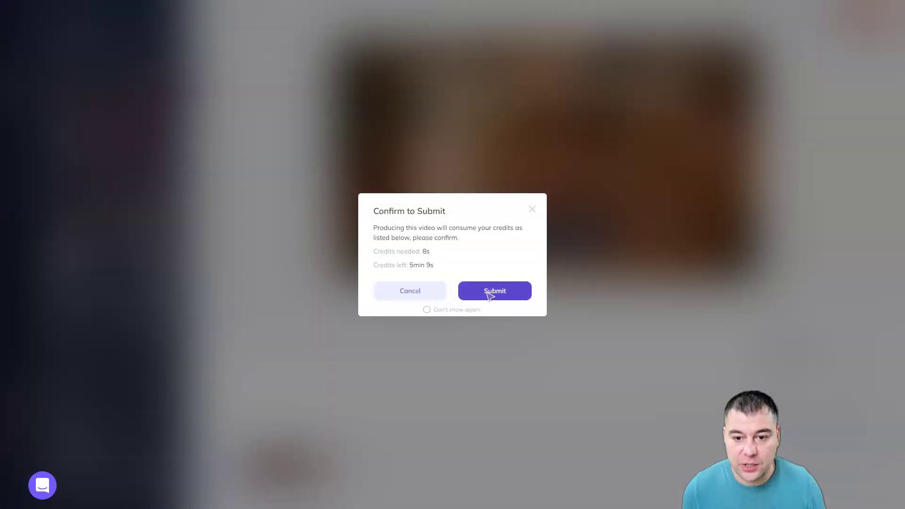
left_click(491, 292)
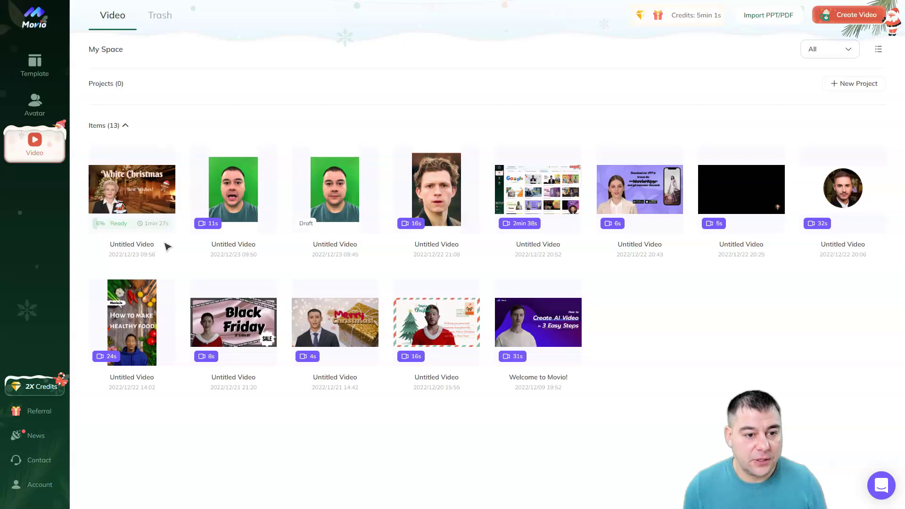
mouse_move(131, 213)
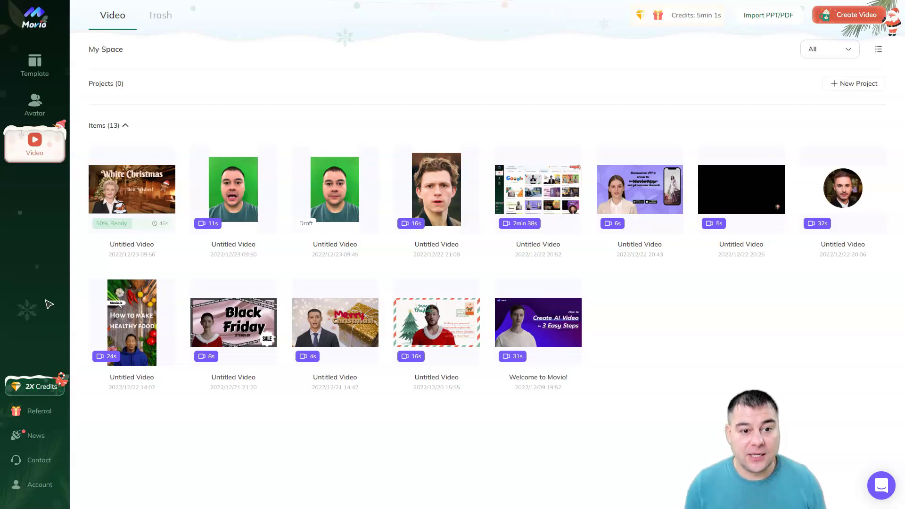
left_click(38, 72)
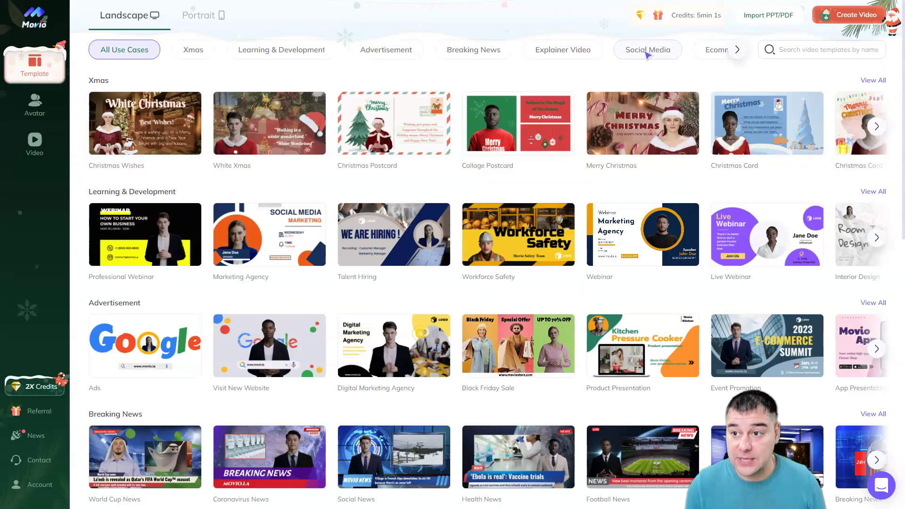
left_click(737, 50)
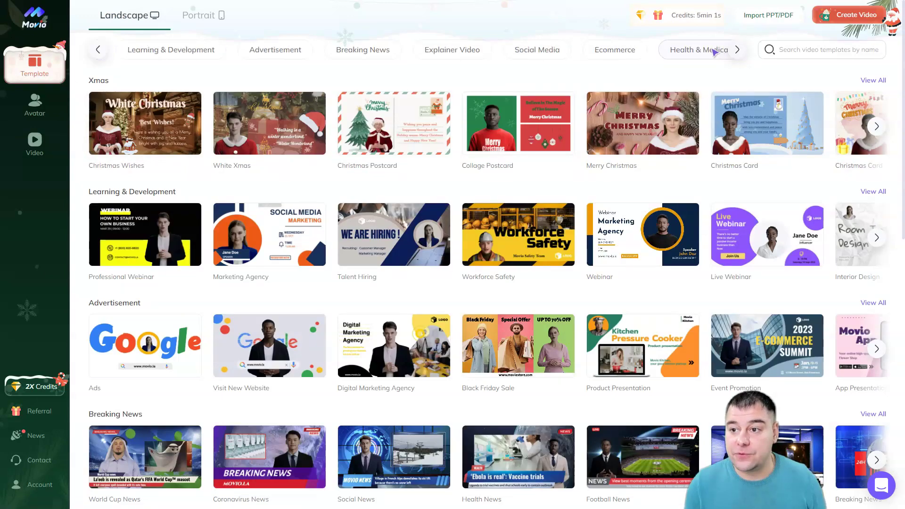
left_click(537, 51)
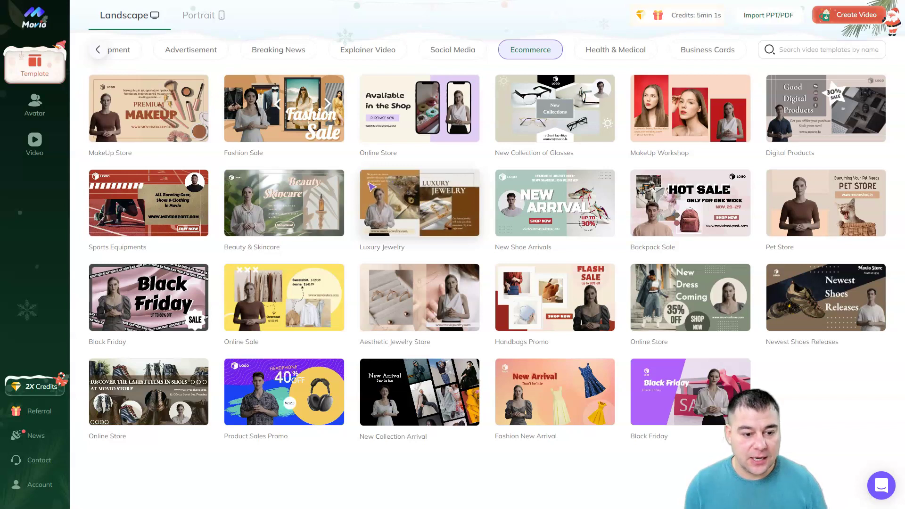
left_click(41, 140)
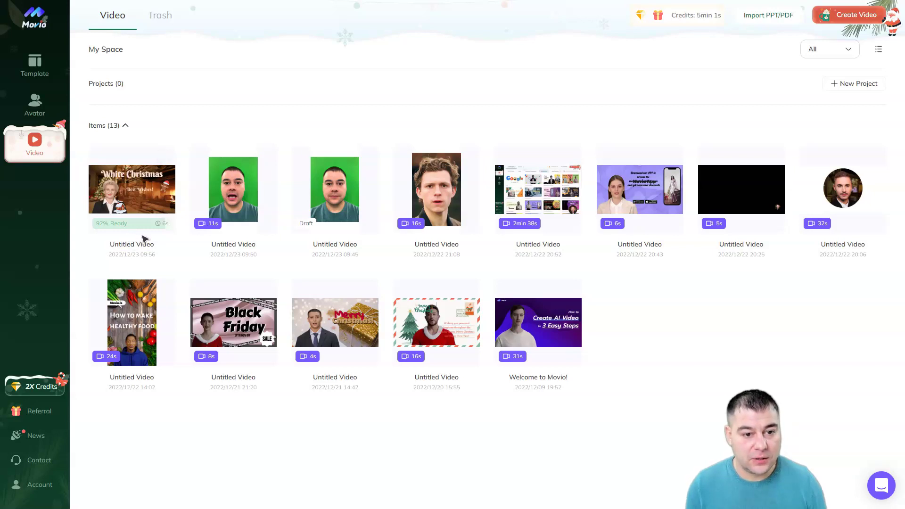
- Open the finished White Christmas video card and play the video
left_click(142, 194)
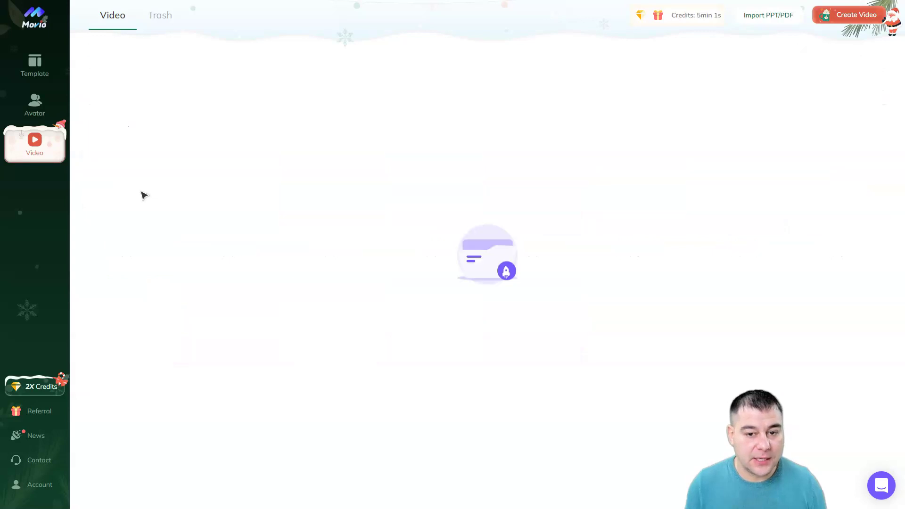
left_click(386, 158)
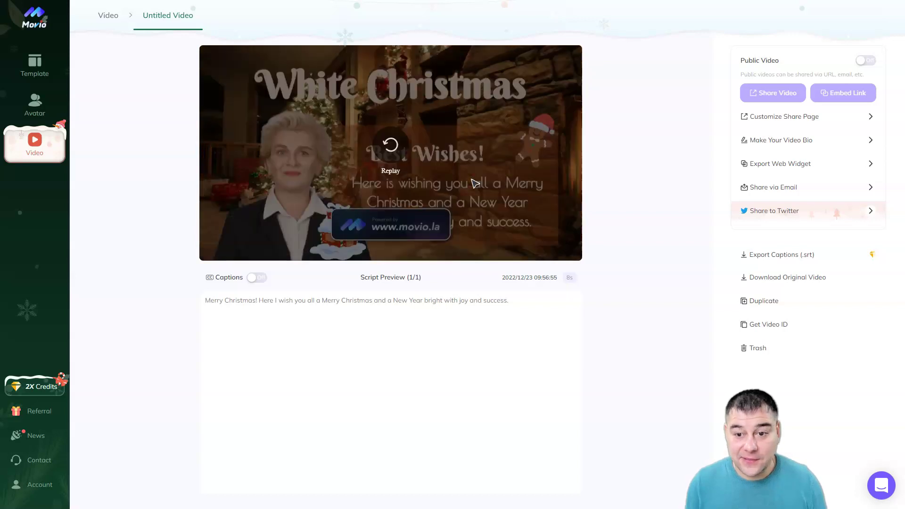
left_click(36, 66)
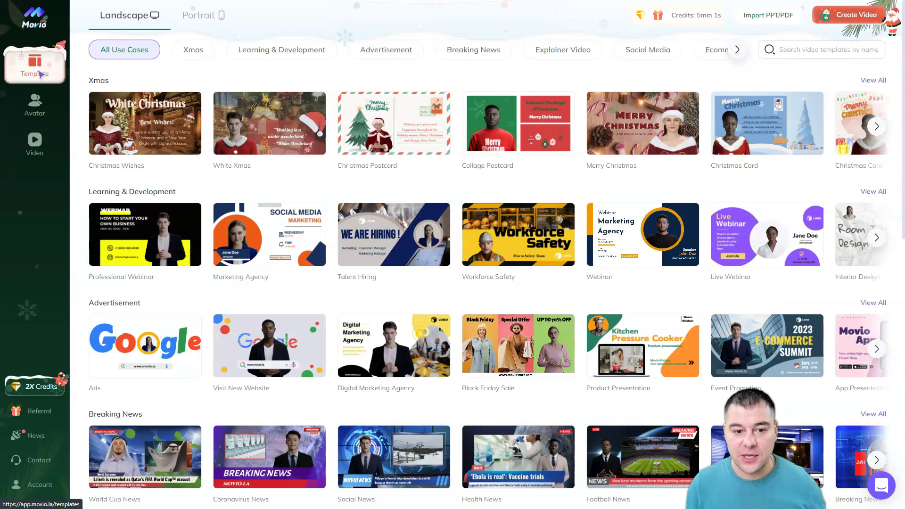